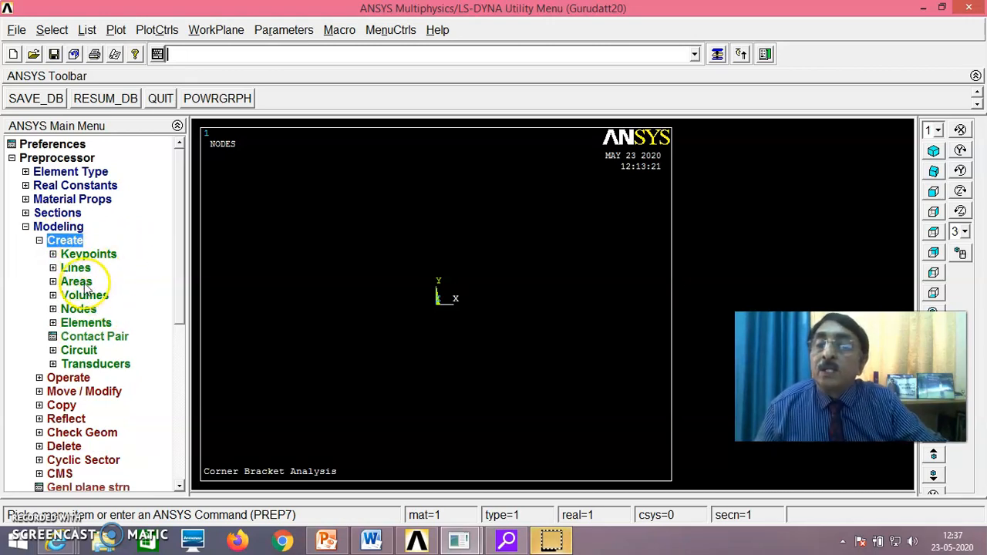
# Create a rectangular area by two corners with width 6 and height 2, checking the dimensions in the PowerPoint bracket drawing
pyautogui.click(77, 281)
pyautogui.click(101, 310)
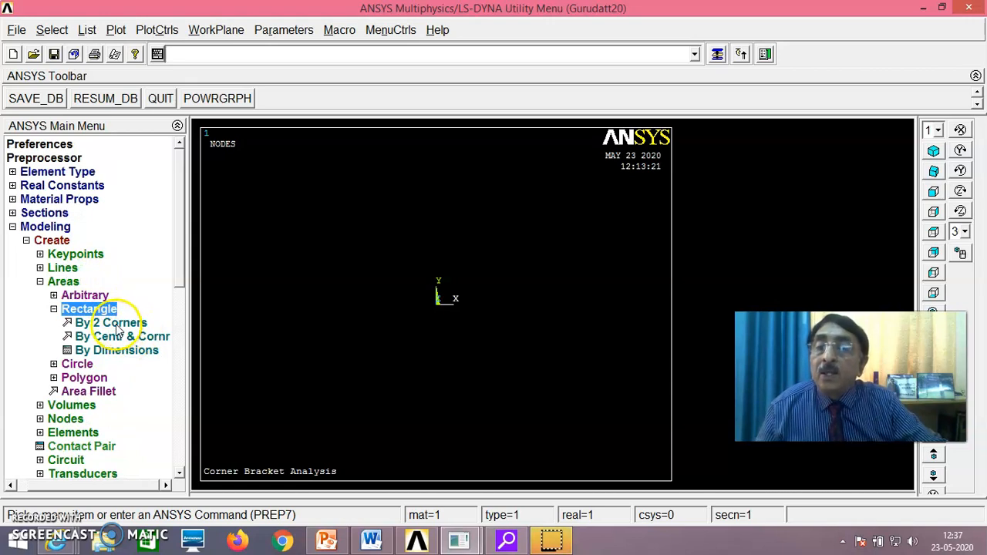
pyautogui.click(116, 324)
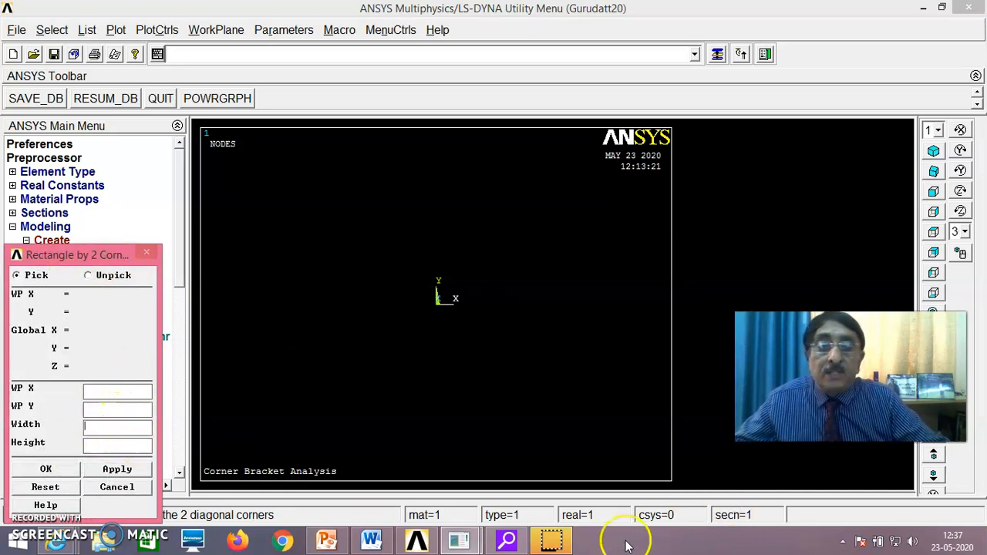
pyautogui.moveTo(373, 542)
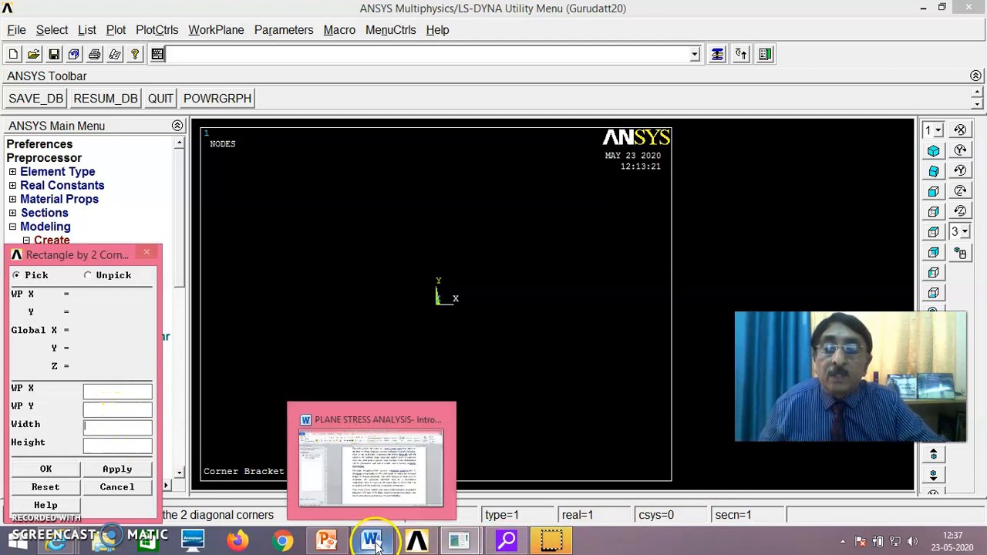
pyautogui.click(374, 472)
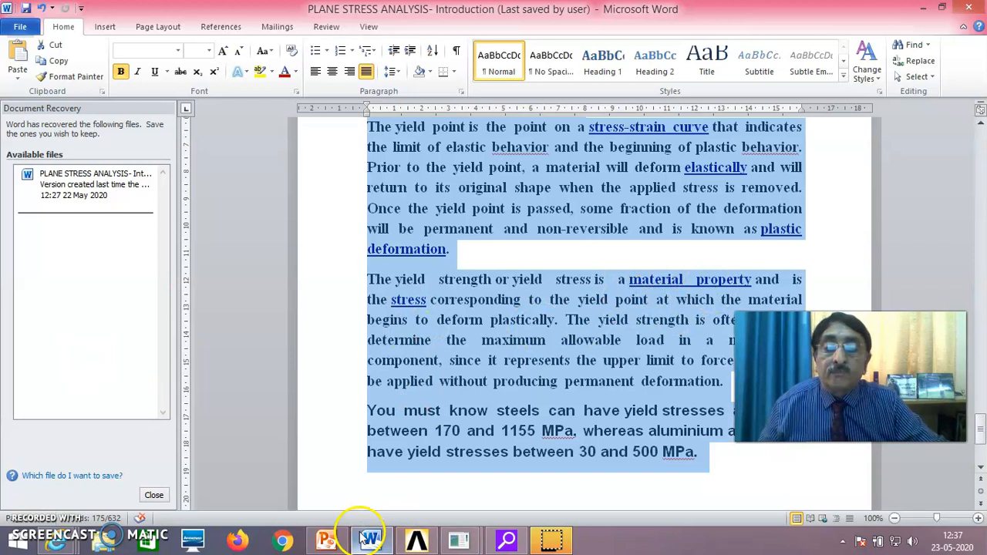
pyautogui.click(328, 542)
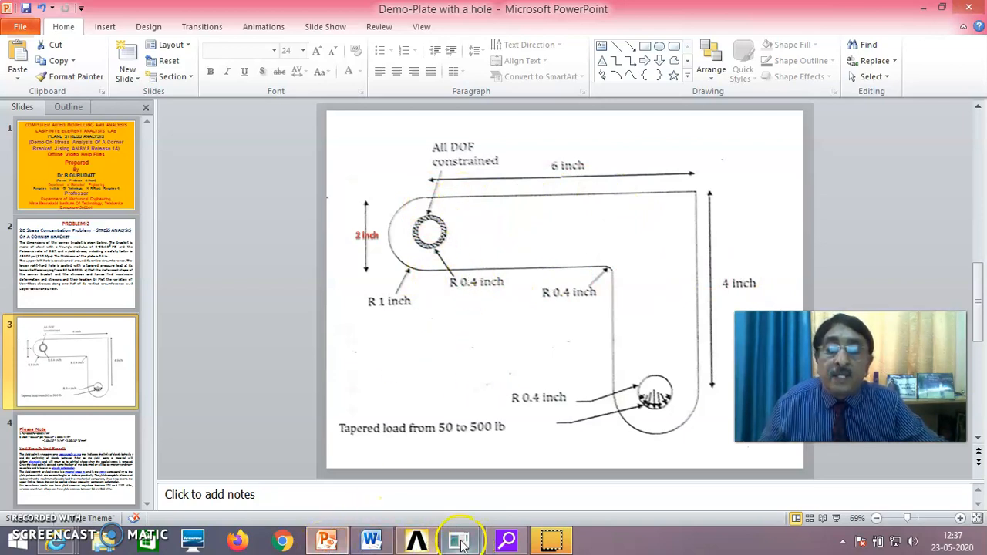
pyautogui.moveTo(460, 540)
pyautogui.click(493, 514)
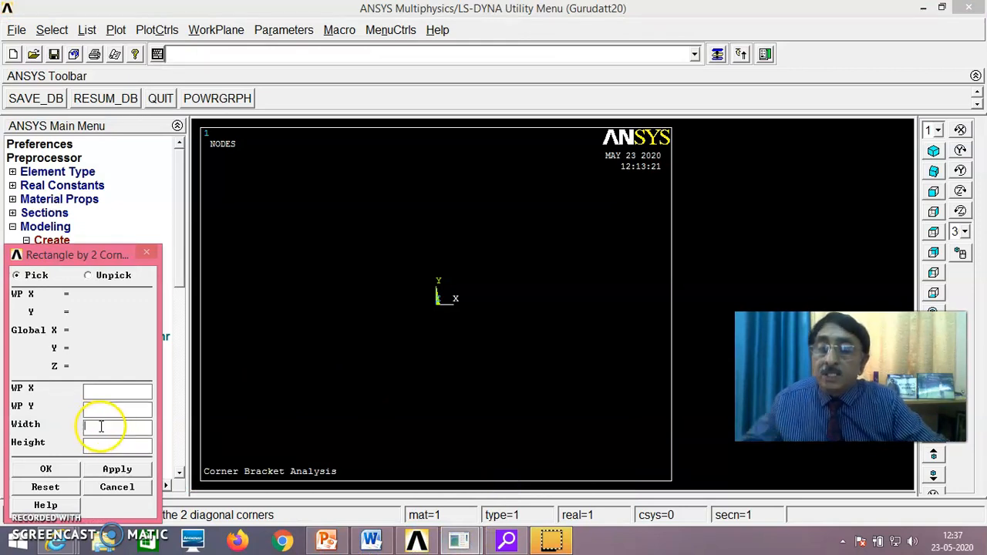
pyautogui.click(111, 446)
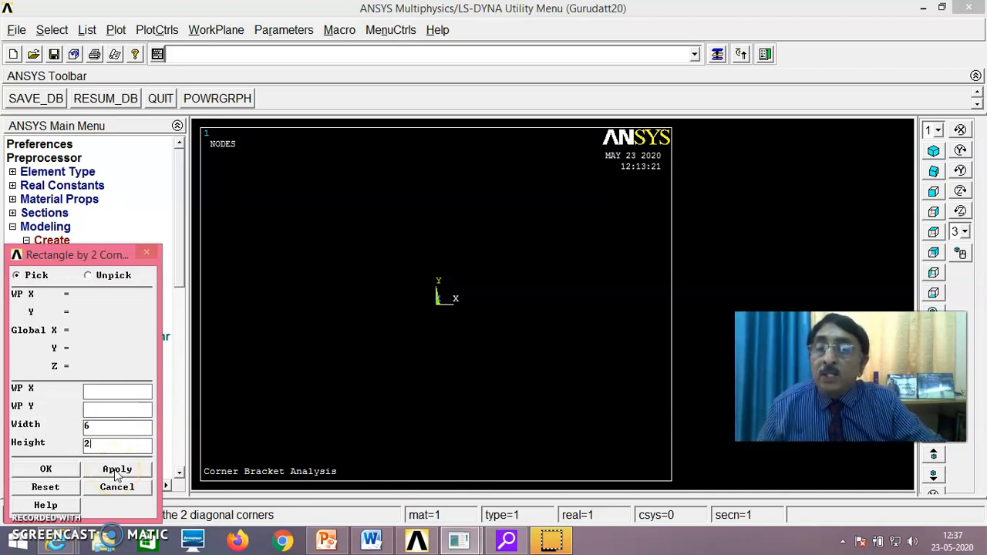
pyautogui.click(114, 469)
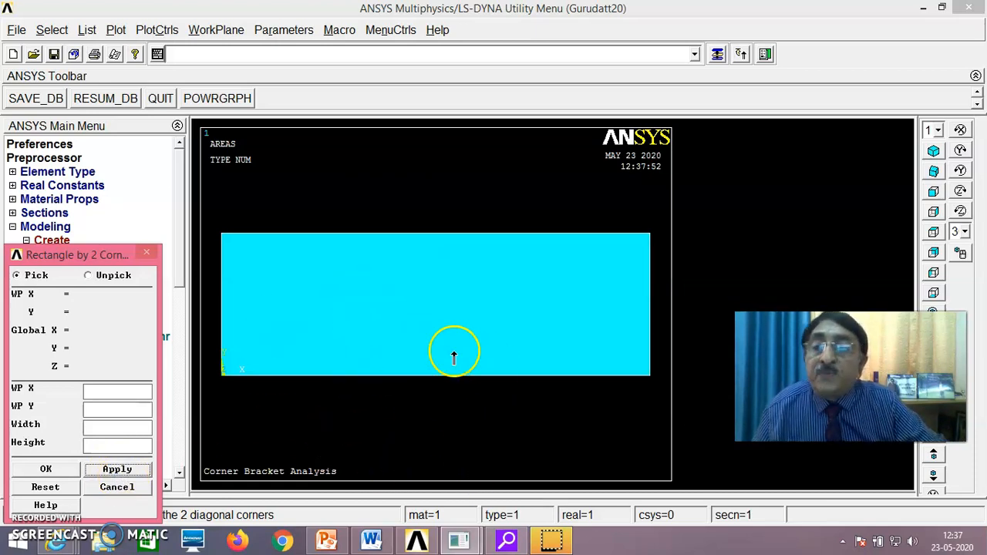
# Offset the working plane to the keypoint at the rectangle's lower-right corner
pyautogui.click(215, 31)
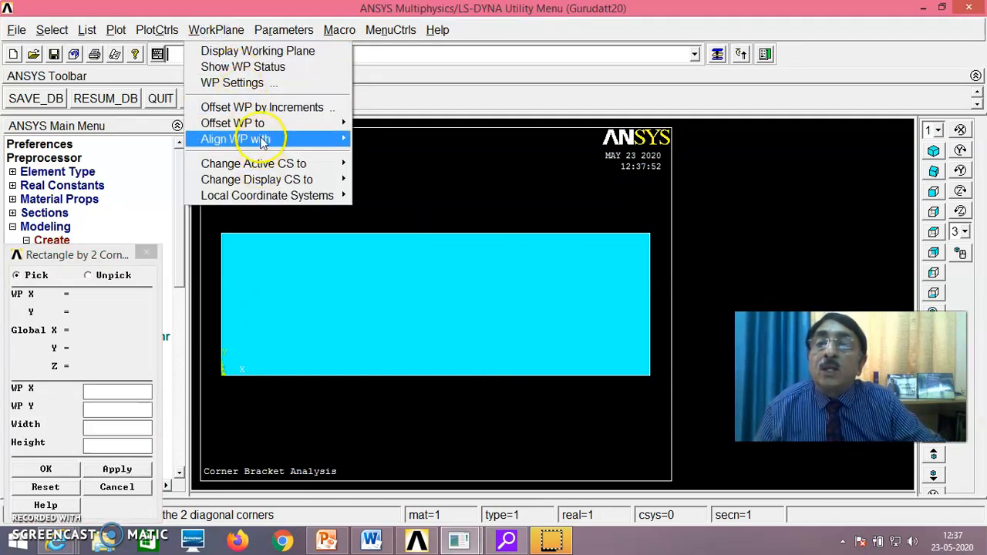
pyautogui.moveTo(308, 123)
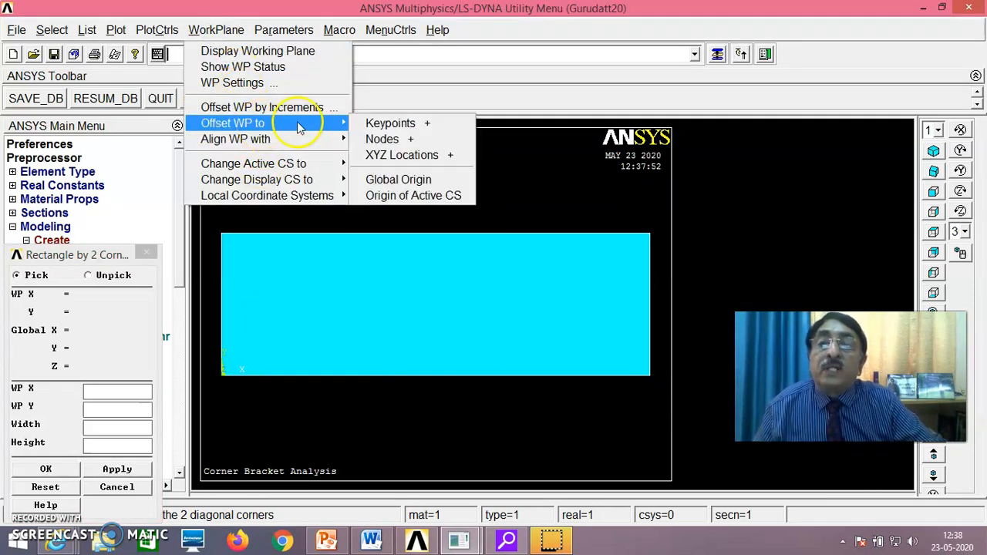
pyautogui.click(395, 125)
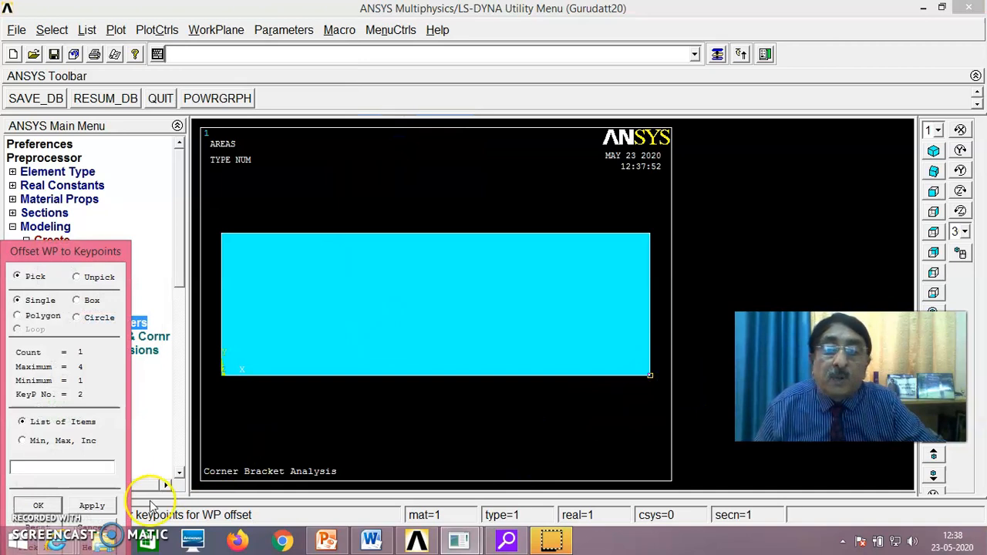
pyautogui.click(37, 505)
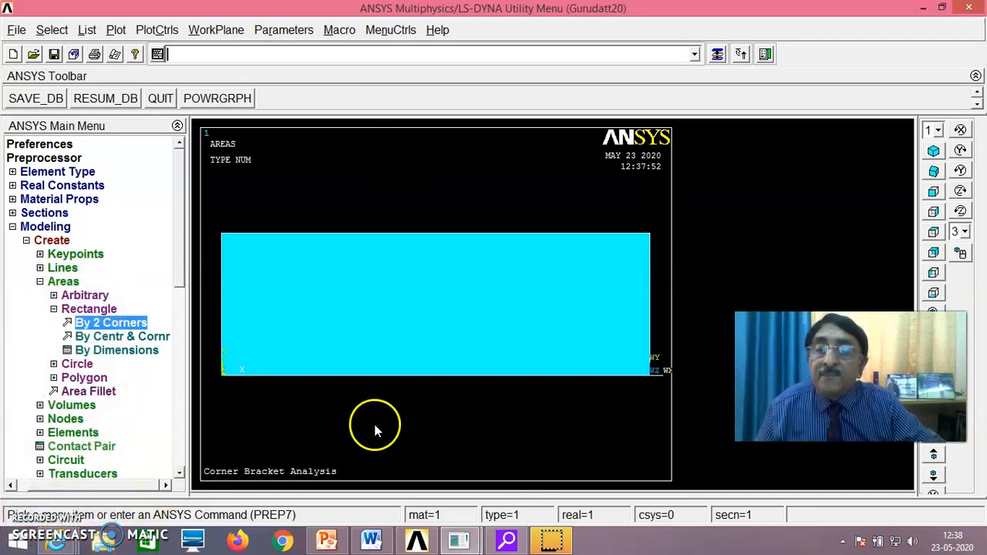
pyautogui.click(653, 375)
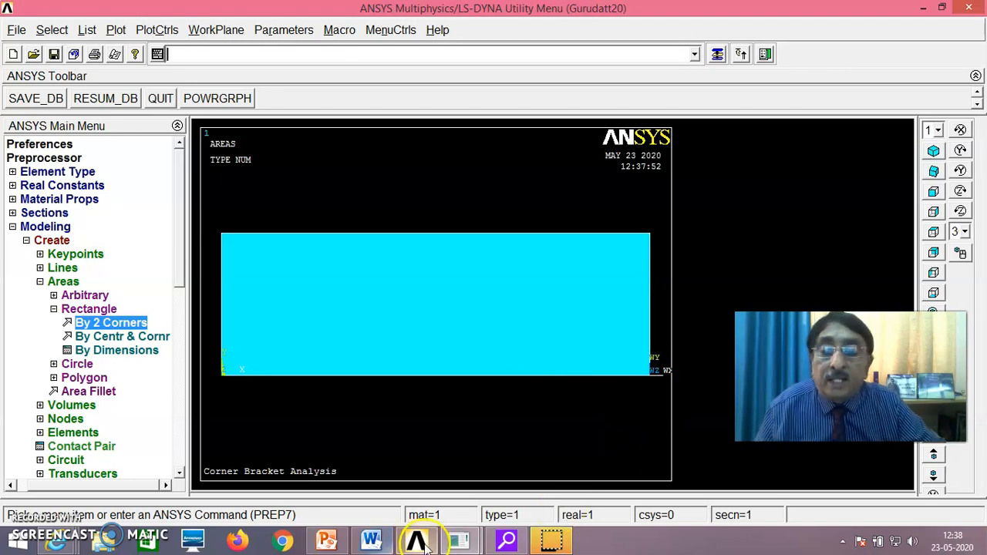
# Consult the PowerPoint bracket drawing and create a second rectangle by two corners in ANSYS with width -2 and height -2
pyautogui.click(323, 541)
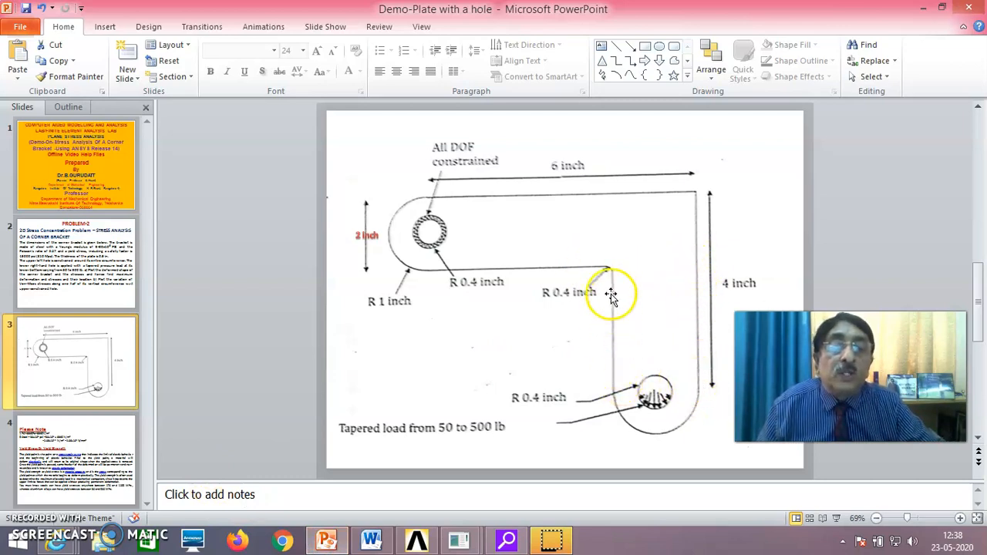
pyautogui.click(460, 543)
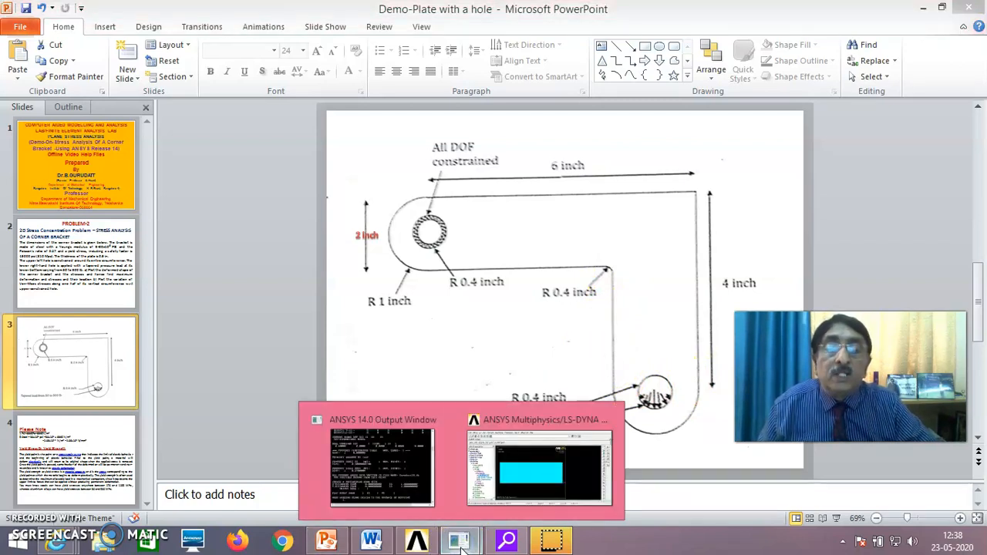
pyautogui.click(463, 544)
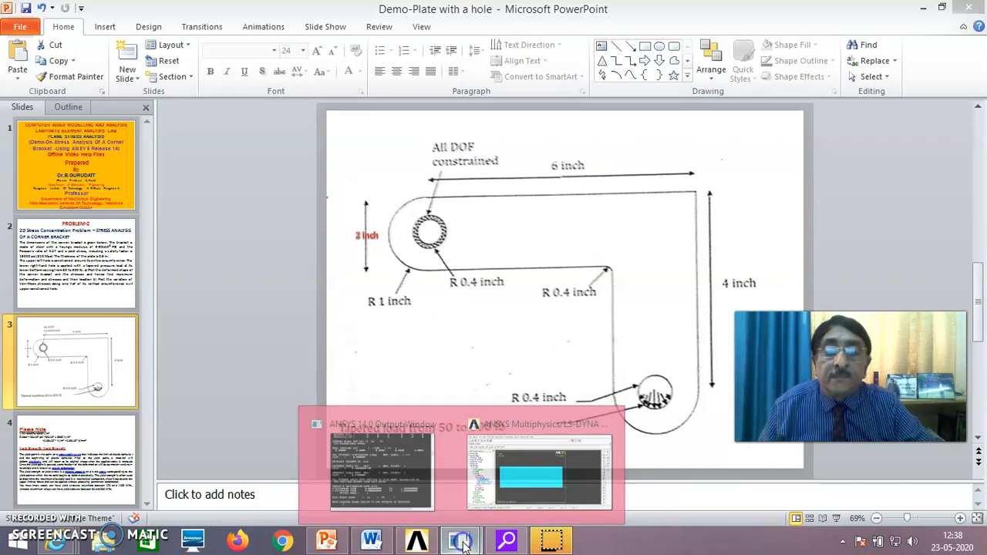
pyautogui.click(463, 544)
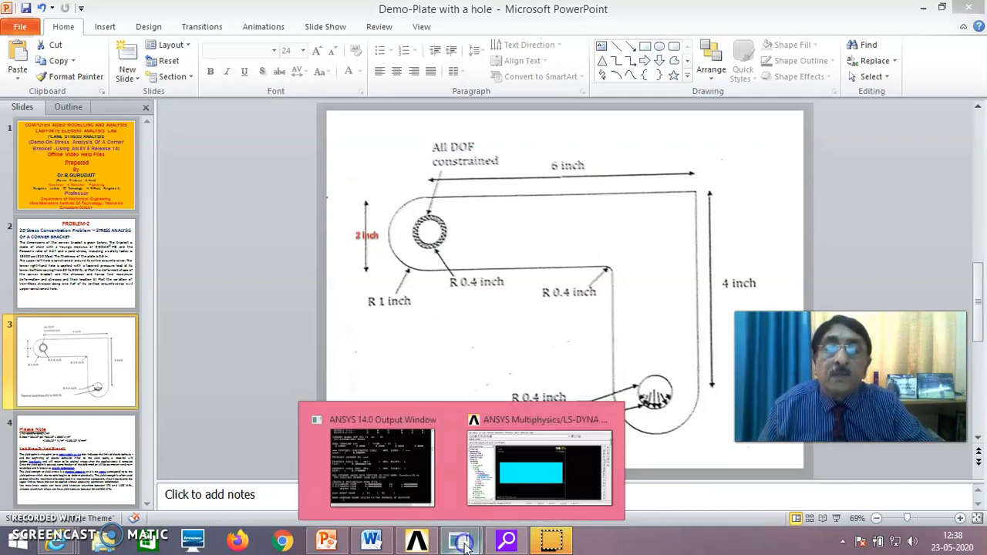
pyautogui.click(538, 476)
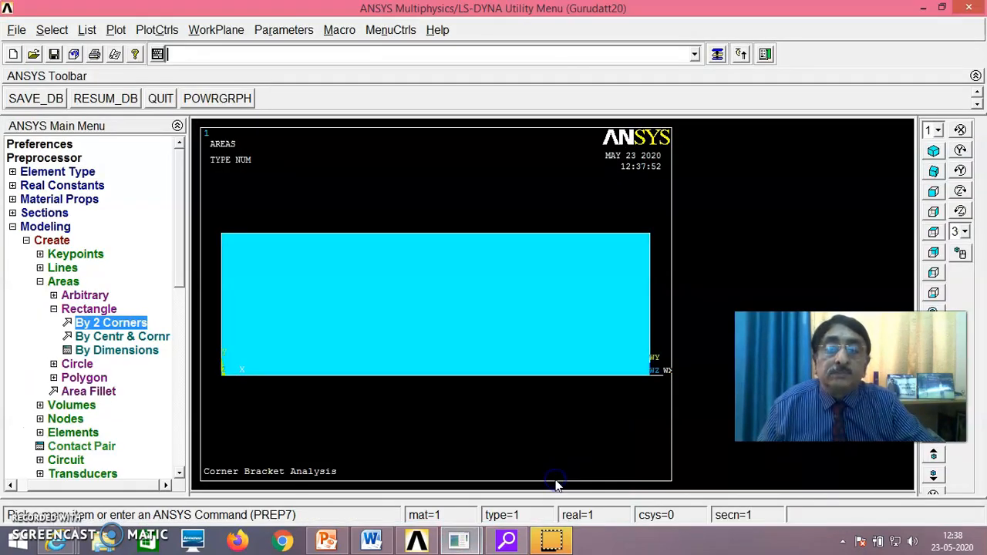
pyautogui.click(110, 324)
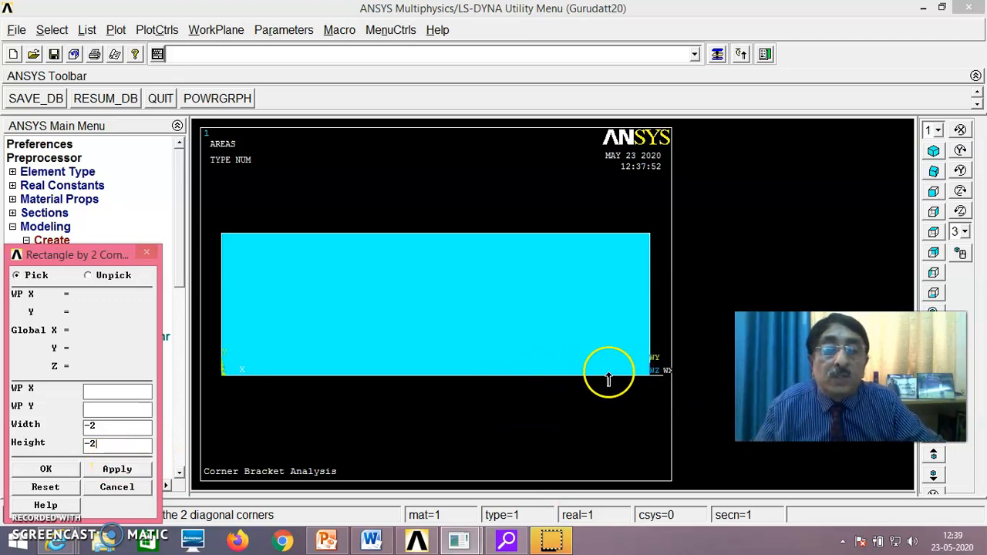
pyautogui.click(114, 469)
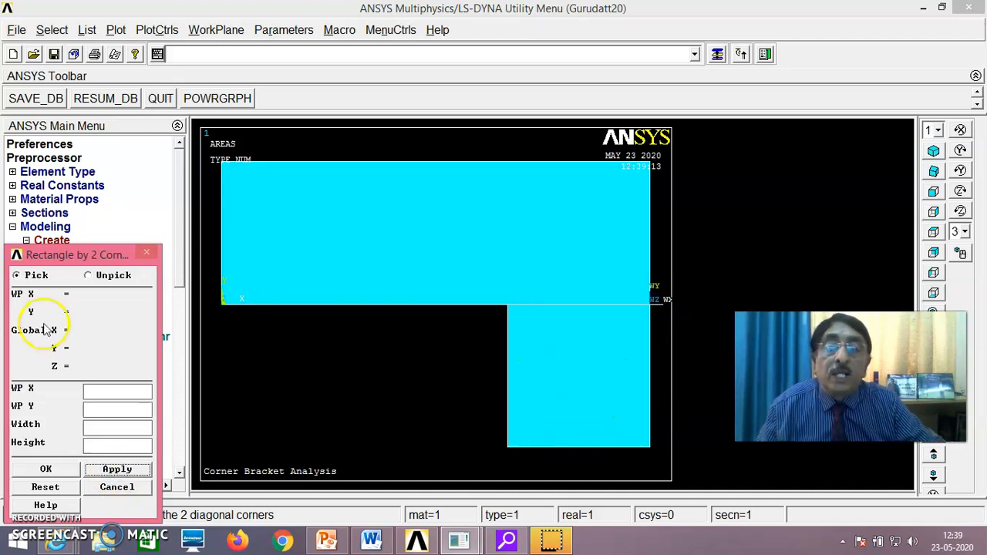
# Offset the working plane to the keypoint at the second rectangle's lower-left corner
pyautogui.click(199, 31)
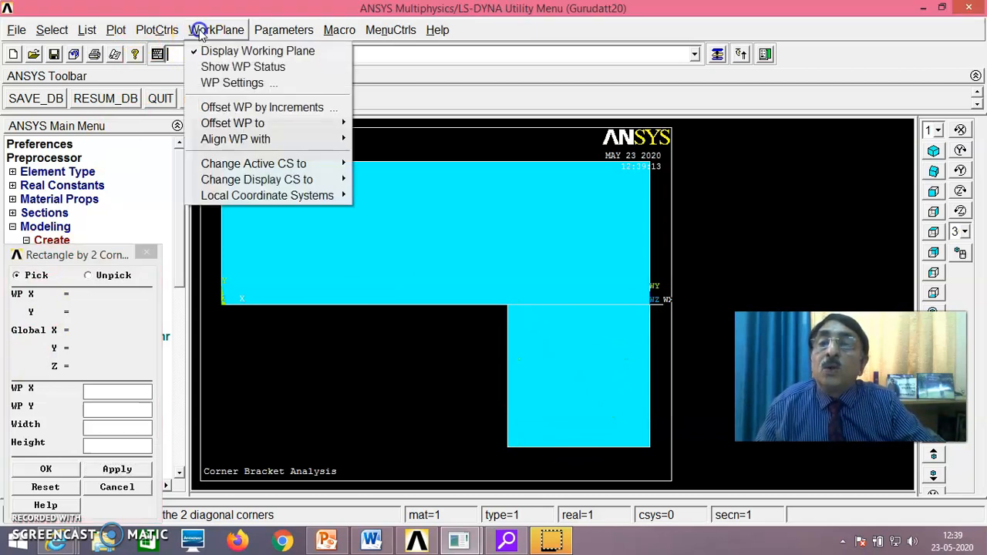
pyautogui.moveTo(340, 125)
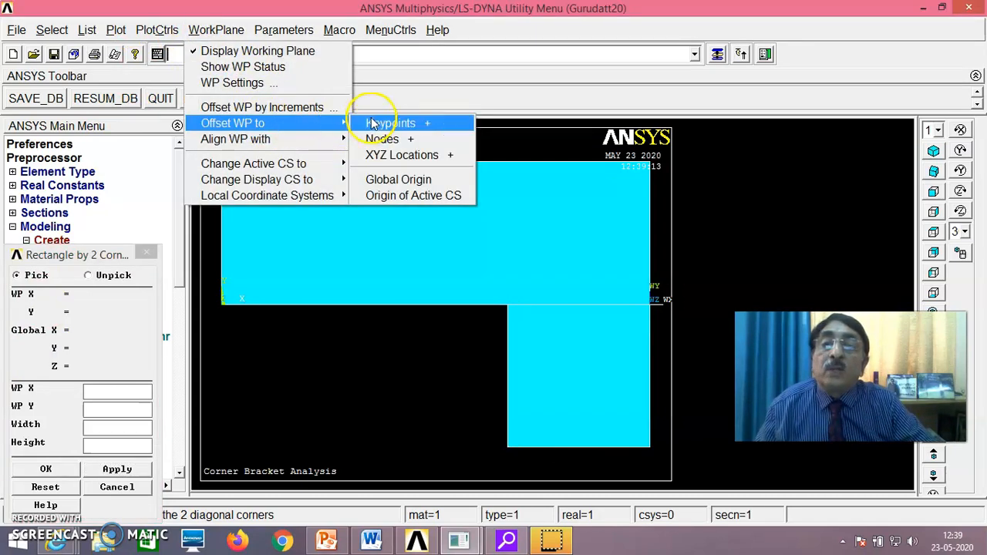
pyautogui.click(374, 125)
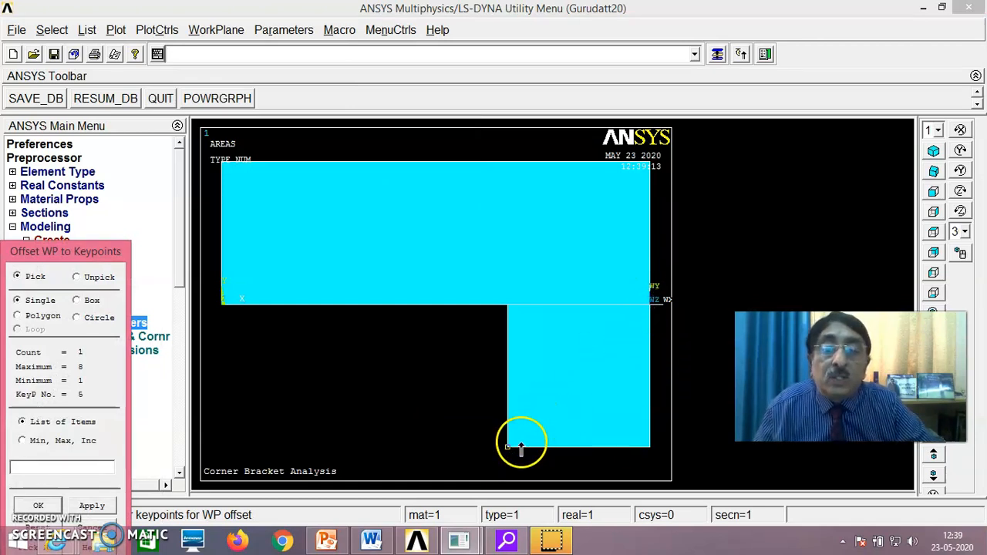
pyautogui.click(54, 507)
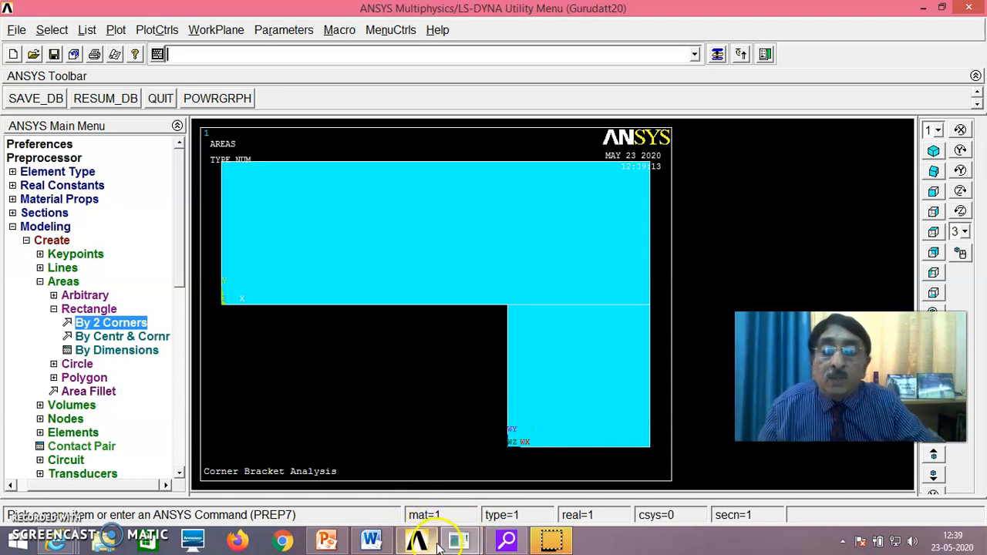
# Check the PowerPoint bracket drawing and create a solid circular area in ANSYS at WP X 1, WP Y 0 with radius 1
pyautogui.click(327, 541)
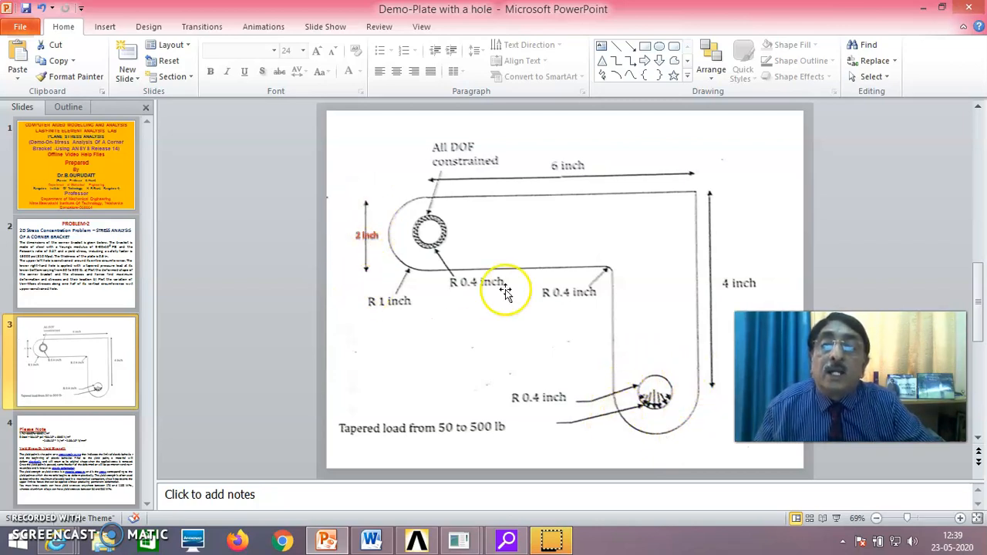
pyautogui.moveTo(477, 540)
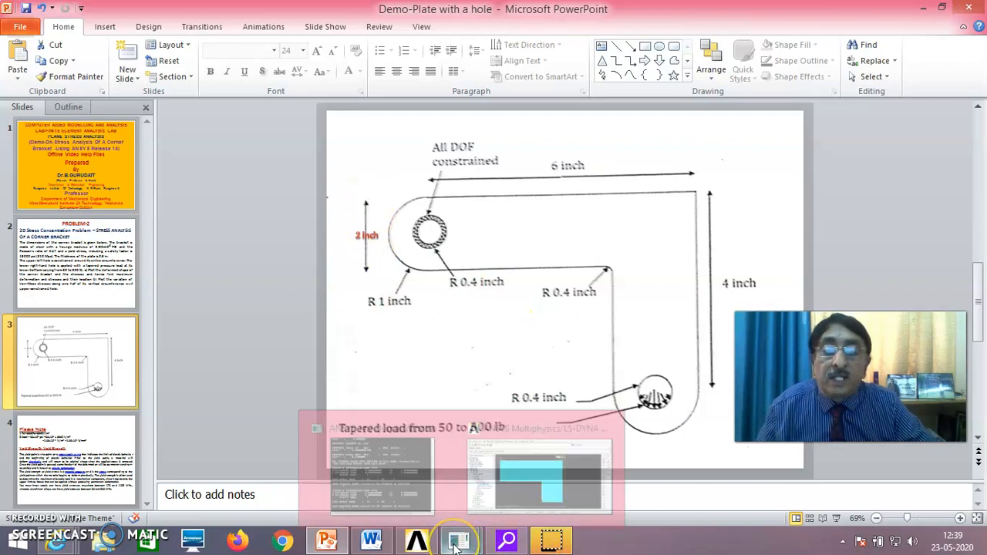
pyautogui.click(529, 486)
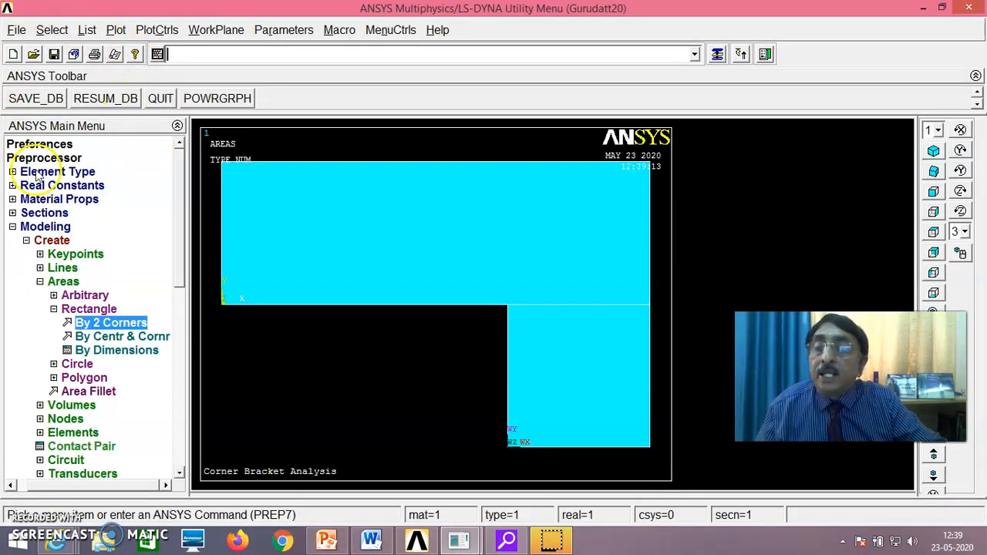
pyautogui.click(78, 364)
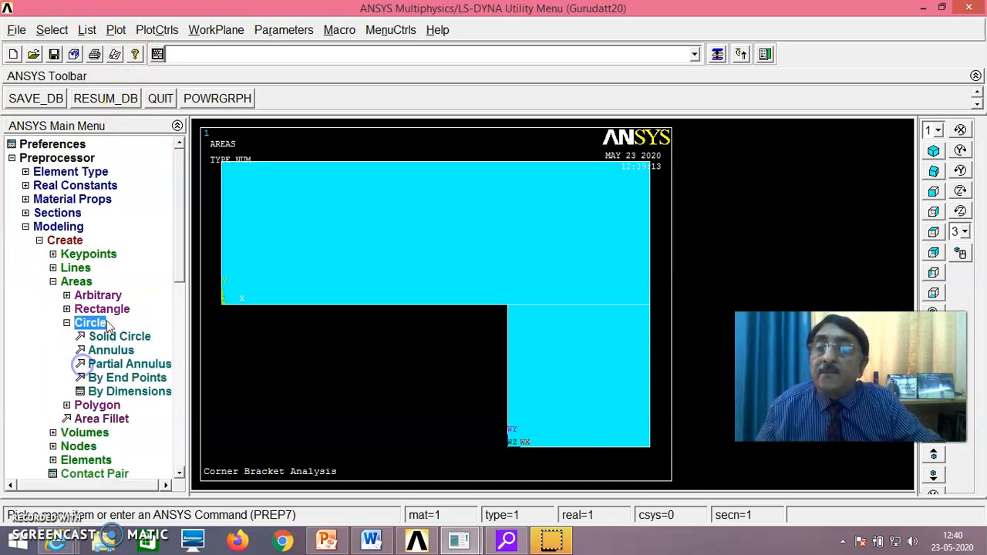
pyautogui.click(108, 337)
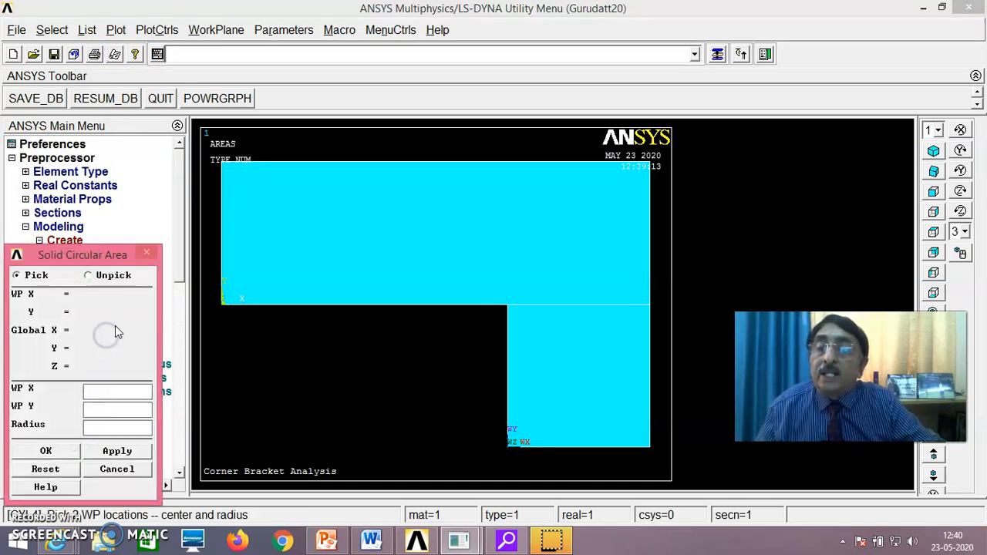
pyautogui.moveTo(94, 257); pyautogui.dragTo(127, 145)
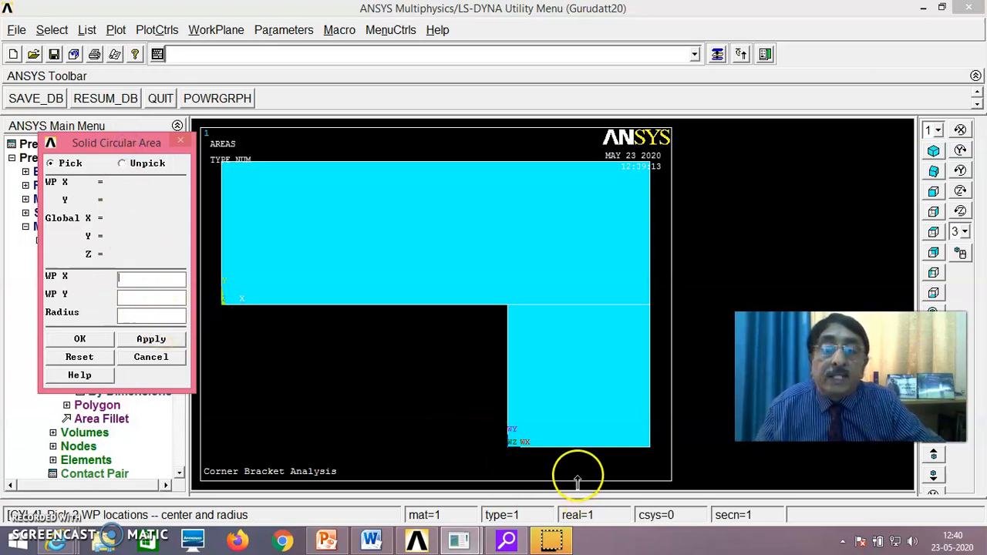
pyautogui.write('1')
pyautogui.click(140, 299)
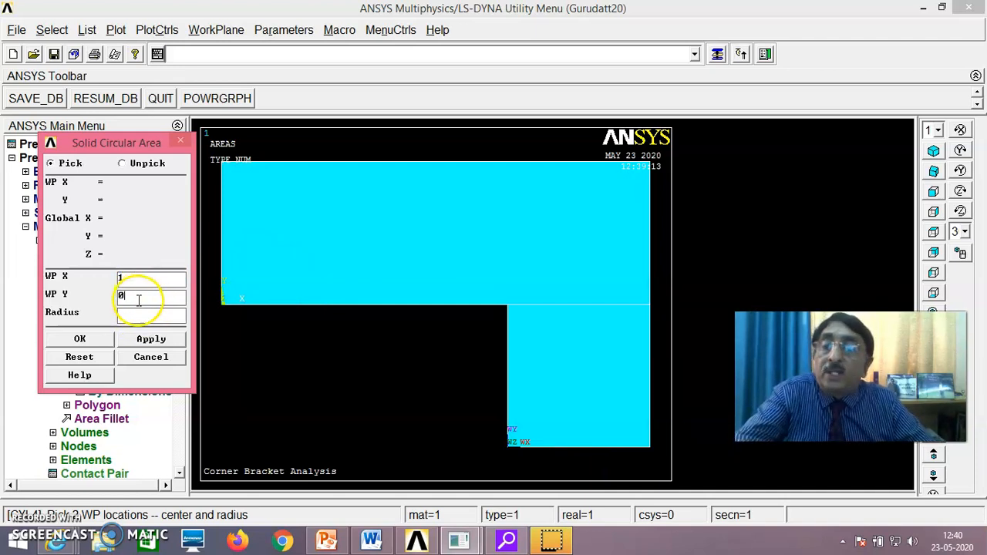
pyautogui.click(144, 316)
pyautogui.write('1')
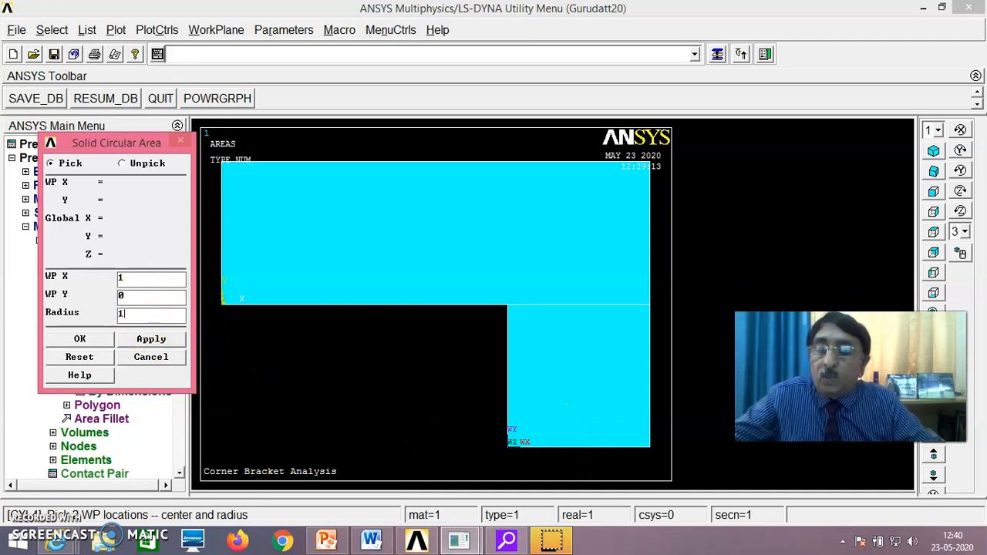
pyautogui.click(97, 339)
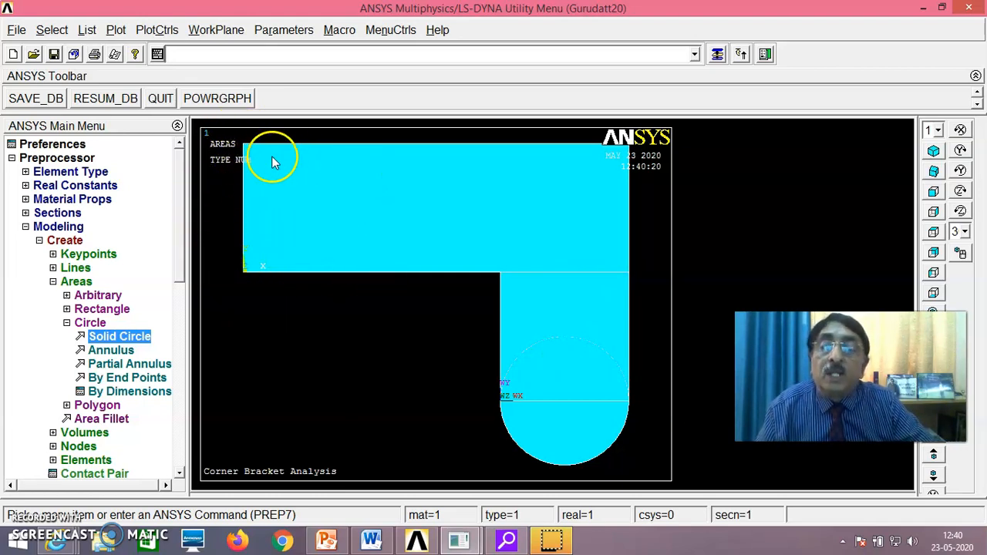
# Offset the working plane to the origin of the active coordinate system
pyautogui.click(215, 30)
pyautogui.moveTo(249, 123)
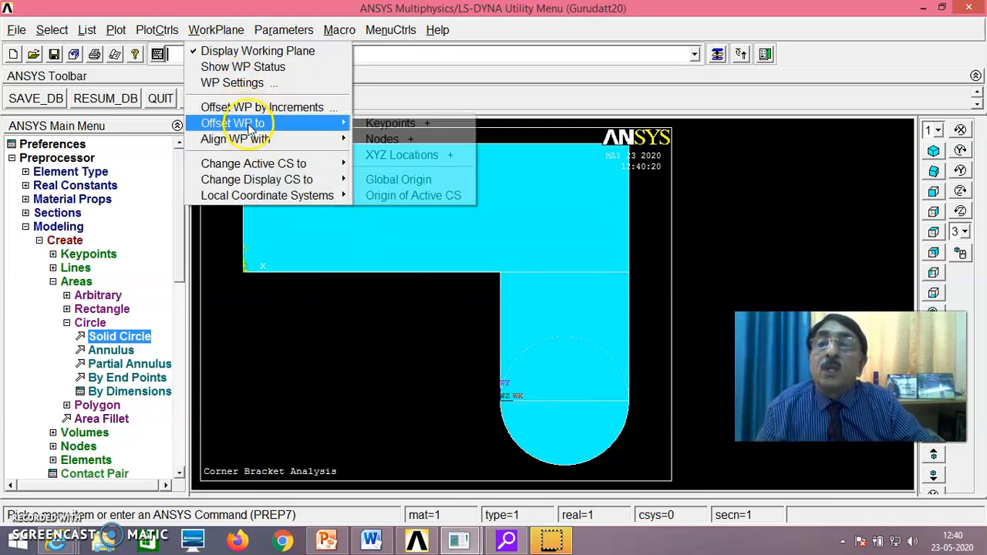
pyautogui.click(418, 196)
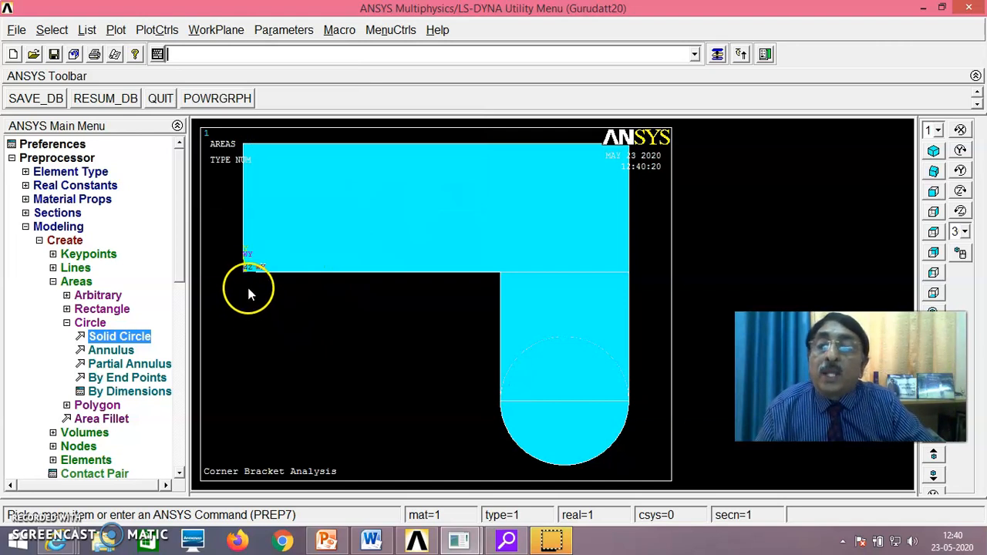
# Create a solid circular area with WP X blank, WP Y 1 and radius 1 at the horizontal arm's free end
pyautogui.click(121, 337)
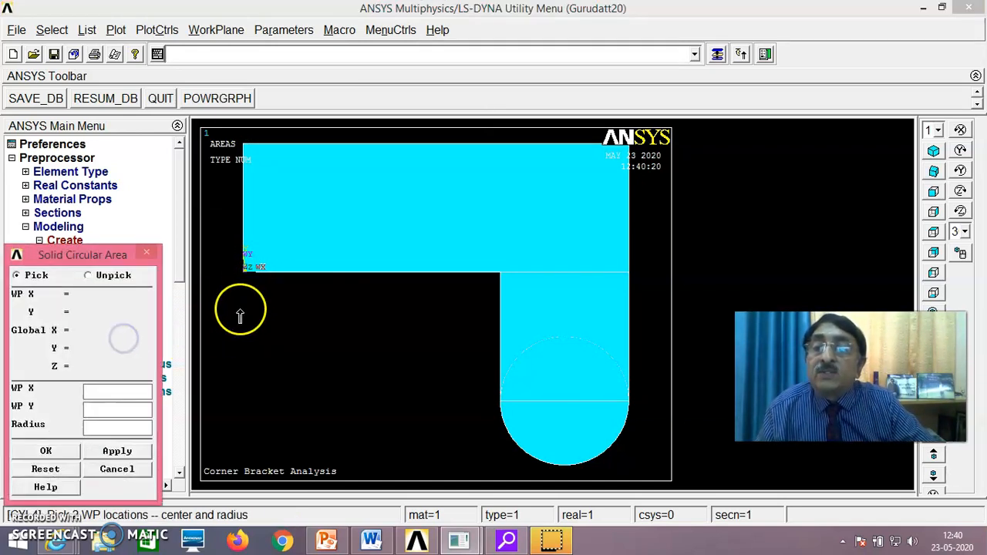
pyautogui.click(115, 388)
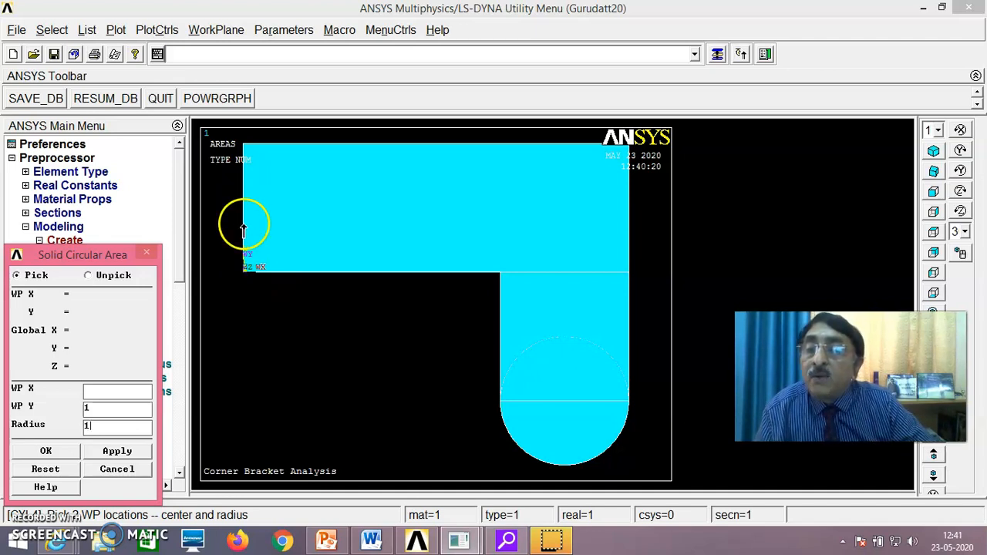
pyautogui.click(64, 456)
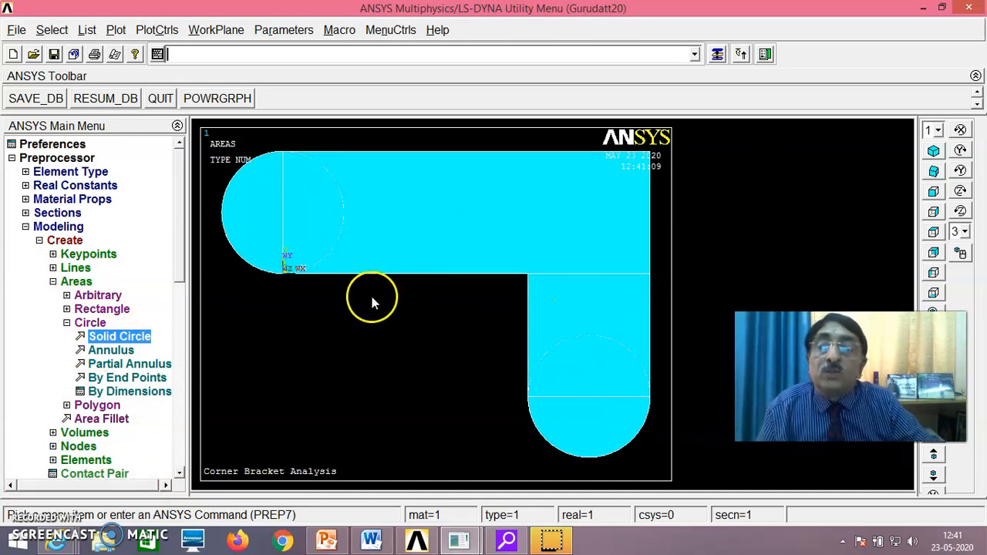
# Add all the rectangle and circle areas together into one bracket area with the Boolean Add operation
pyautogui.click(67, 323)
pyautogui.moveTo(183, 275); pyautogui.dragTo(186, 316)
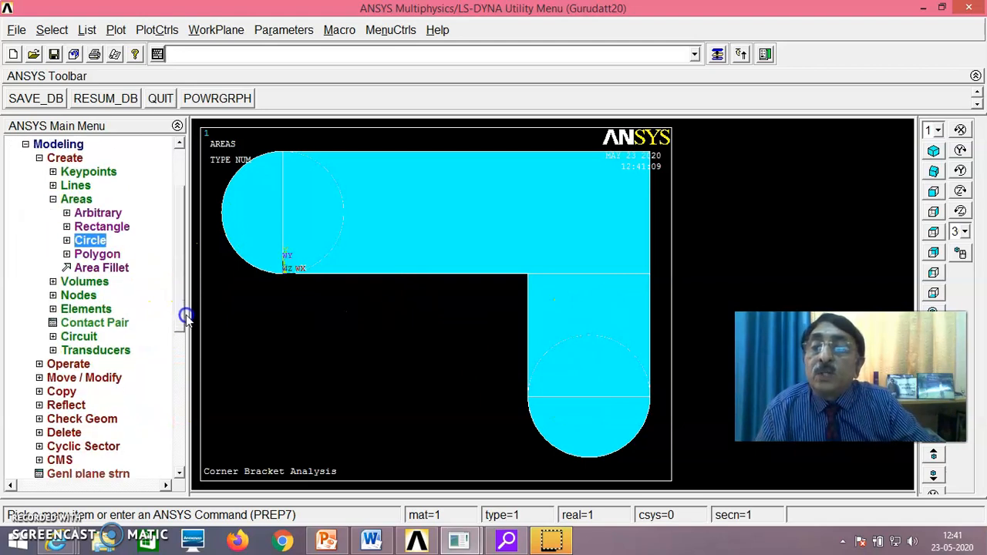
pyautogui.click(79, 367)
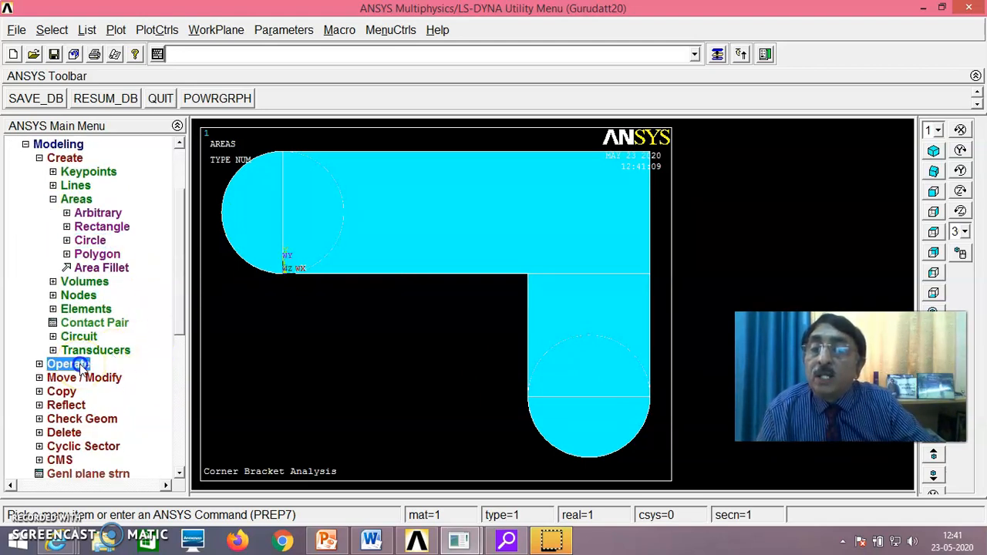
pyautogui.click(89, 214)
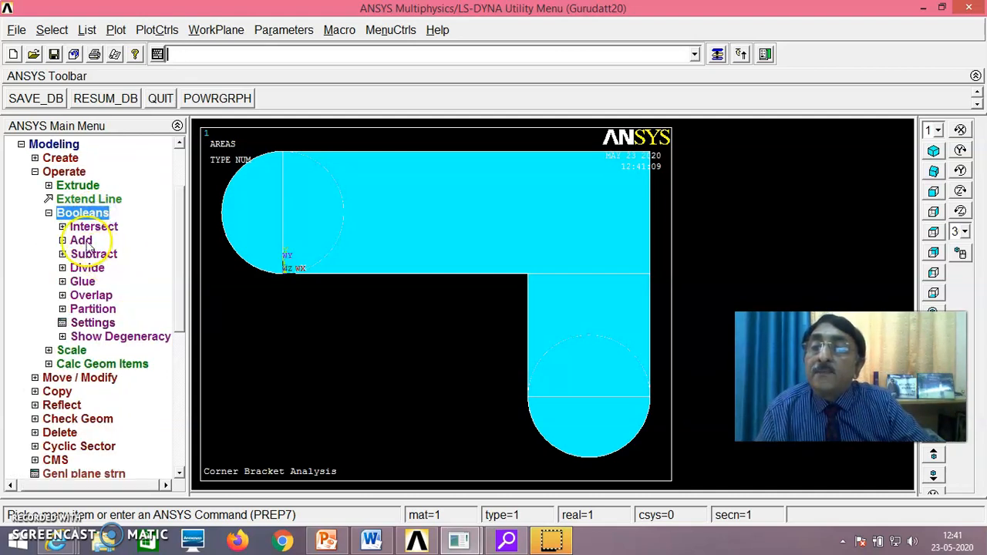
pyautogui.click(85, 240)
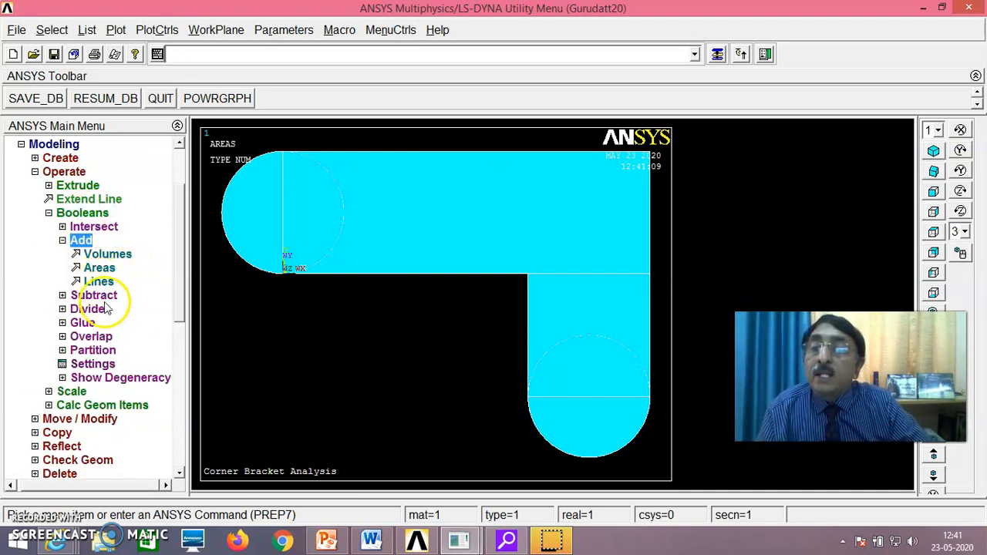
pyautogui.click(100, 269)
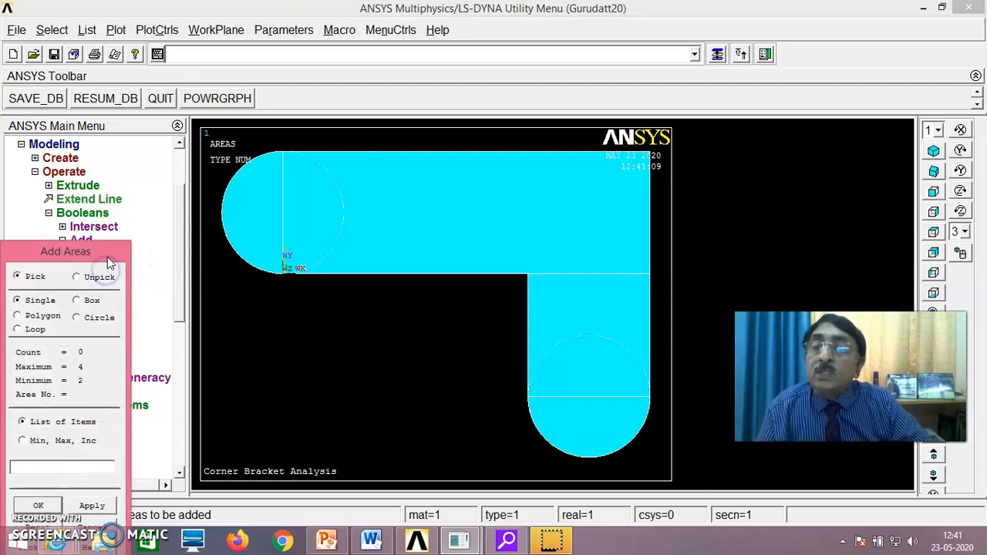
pyautogui.moveTo(107, 249); pyautogui.dragTo(154, 91)
pyautogui.click(85, 384)
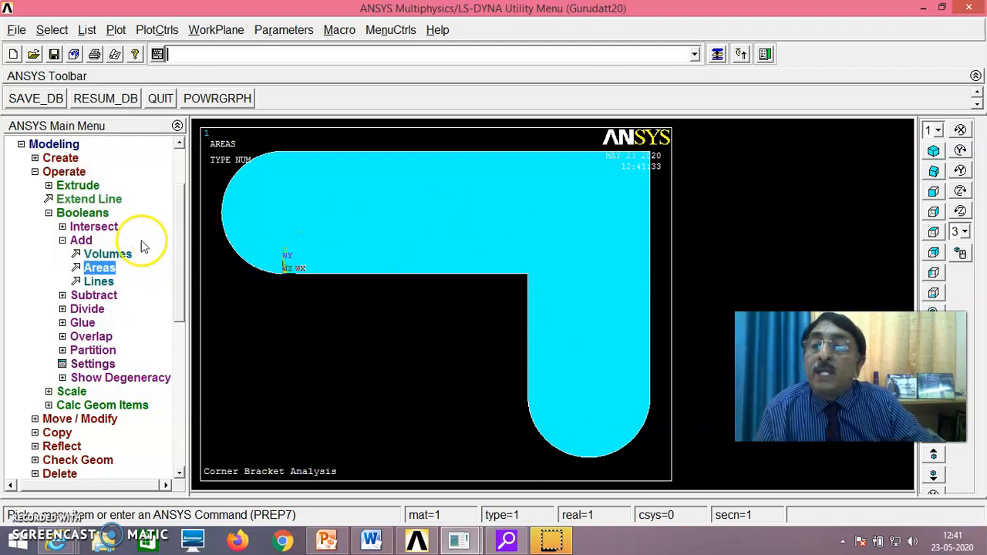
# Check the PowerPoint bracket drawing and create a solid circular area in ANSYS with WP X blank, WP Y 1 and radius 0.4
pyautogui.click(64, 242)
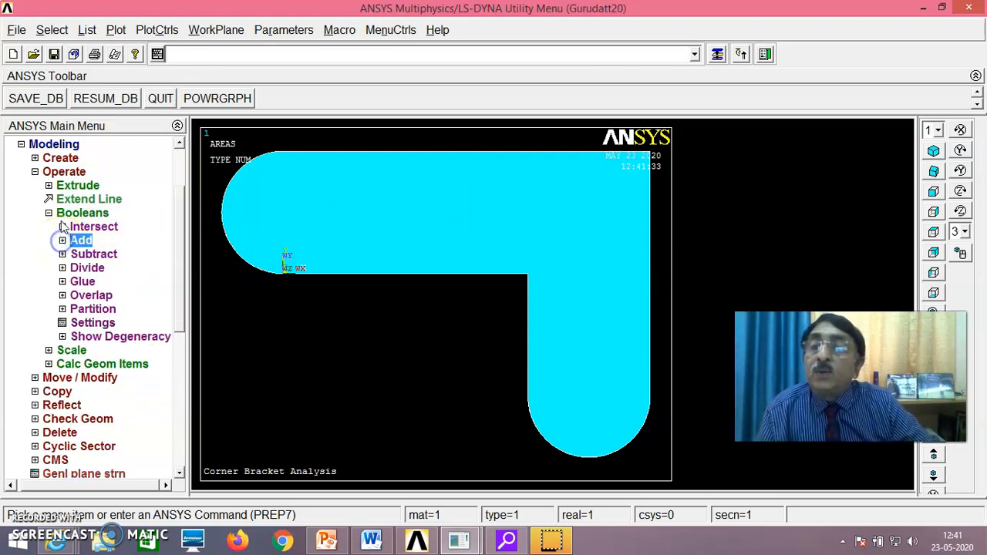
pyautogui.click(63, 159)
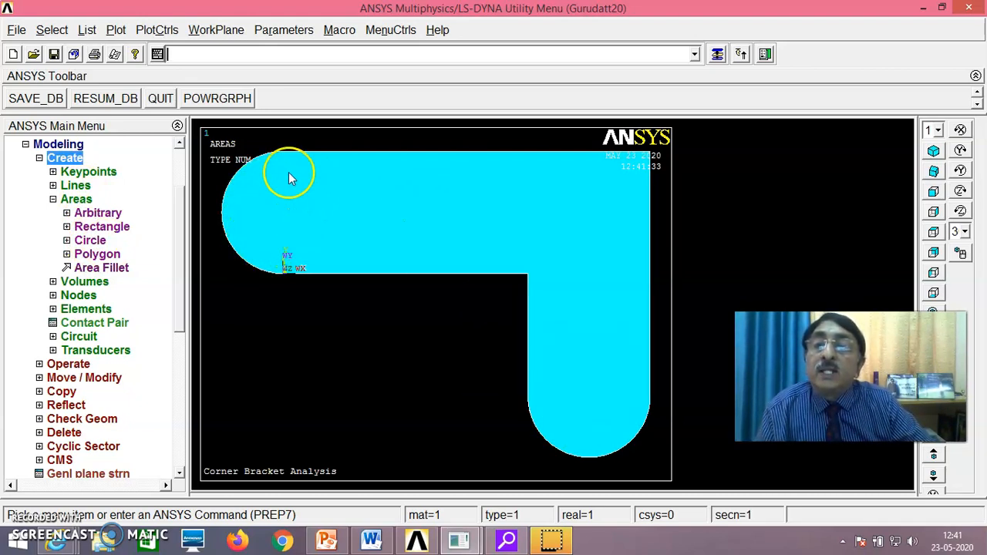
pyautogui.click(90, 241)
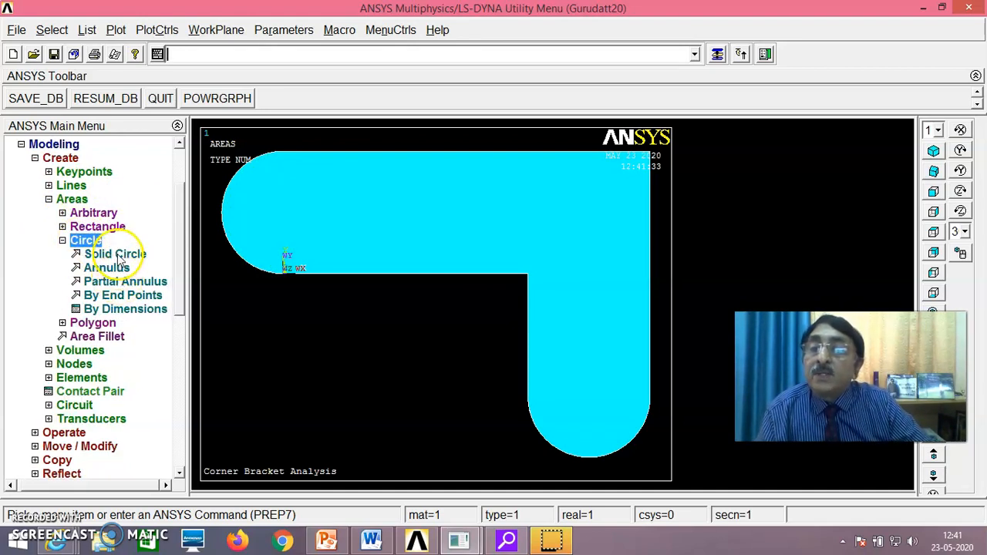
pyautogui.click(118, 254)
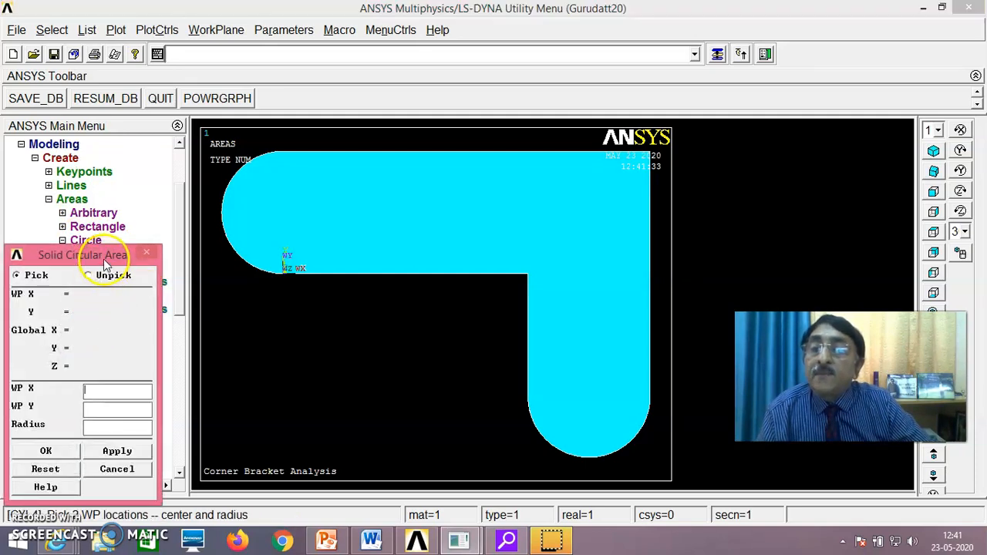
pyautogui.moveTo(105, 263); pyautogui.dragTo(121, 206)
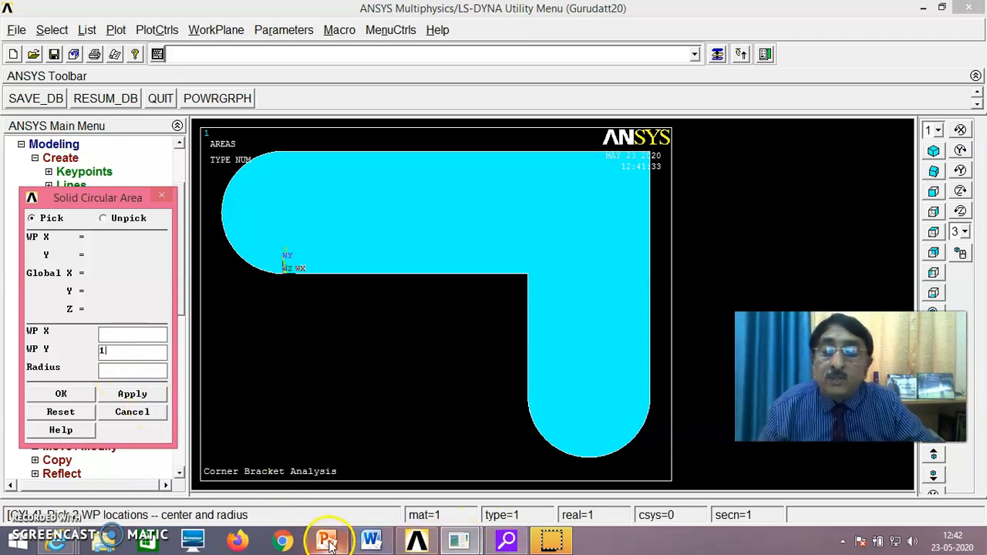
pyautogui.click(324, 477)
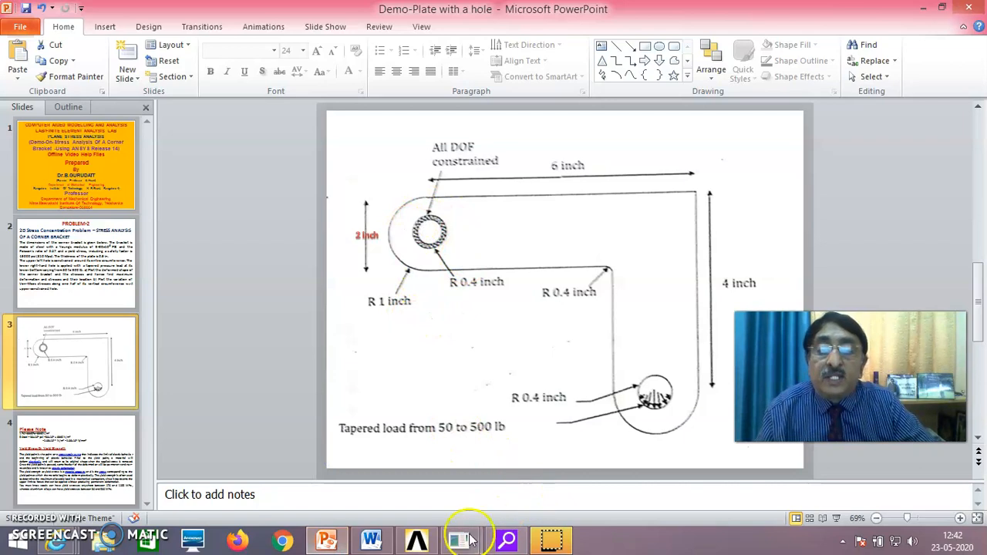
pyautogui.moveTo(462, 536)
pyautogui.click(540, 463)
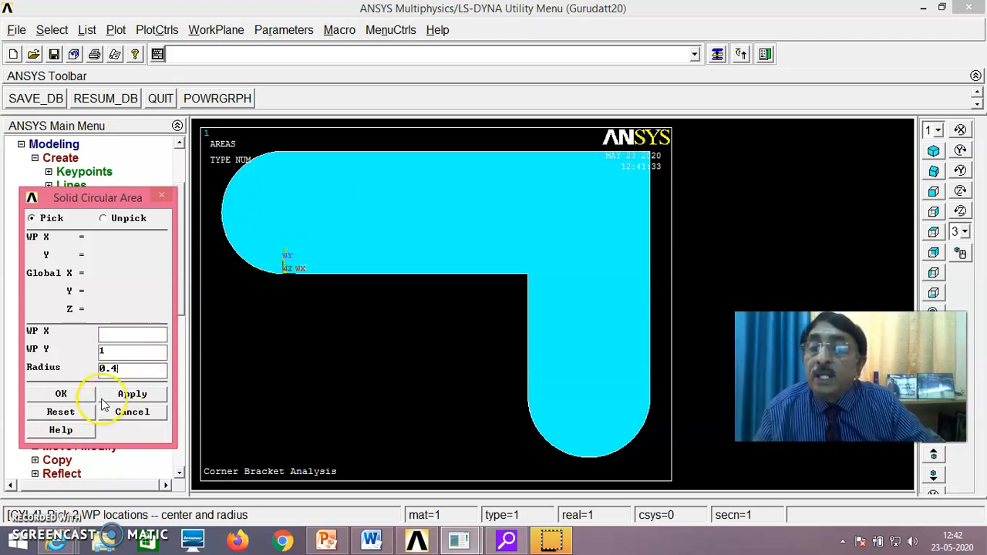
pyautogui.click(60, 394)
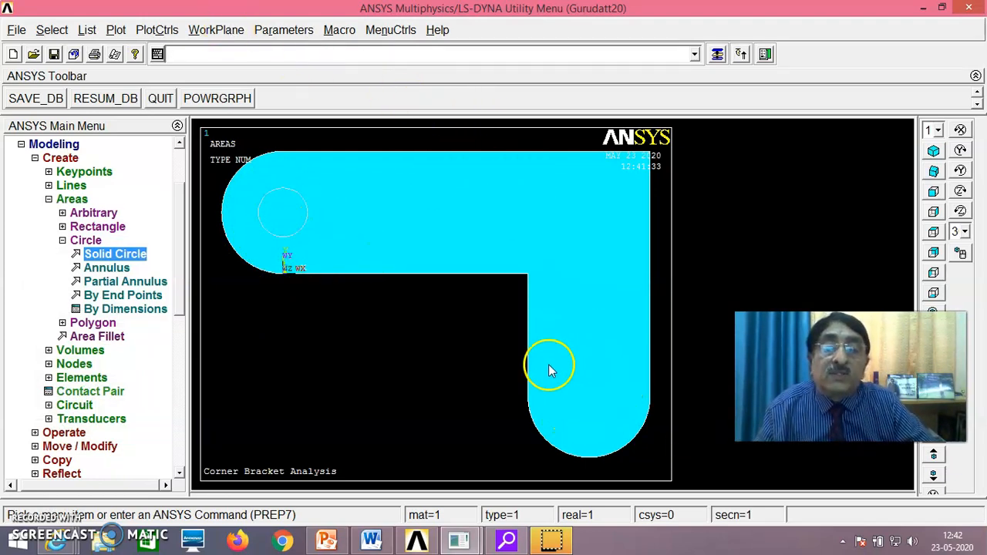
# Offset the working plane to the keypoint on the vertical arm's inner edge where the rounded end begins
pyautogui.click(212, 31)
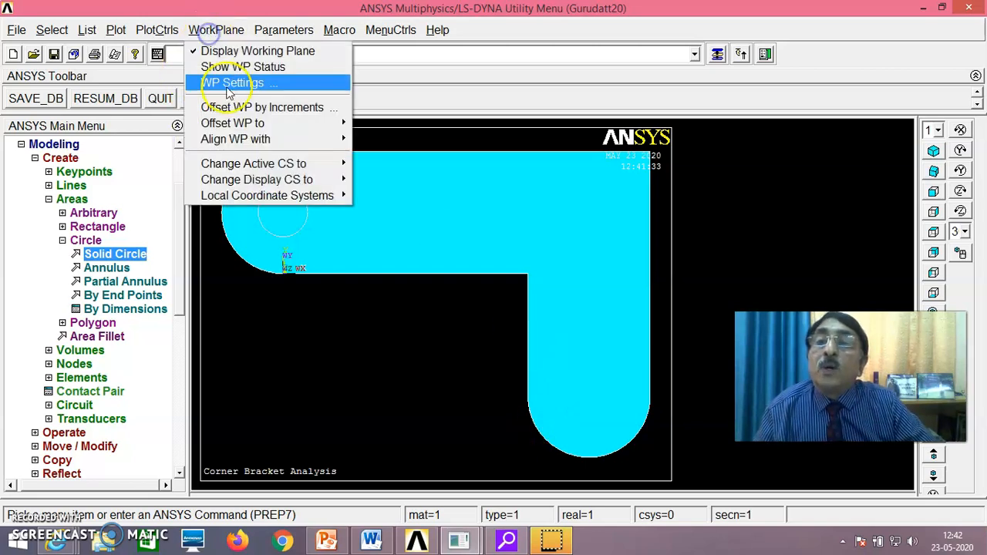
pyautogui.moveTo(235, 123)
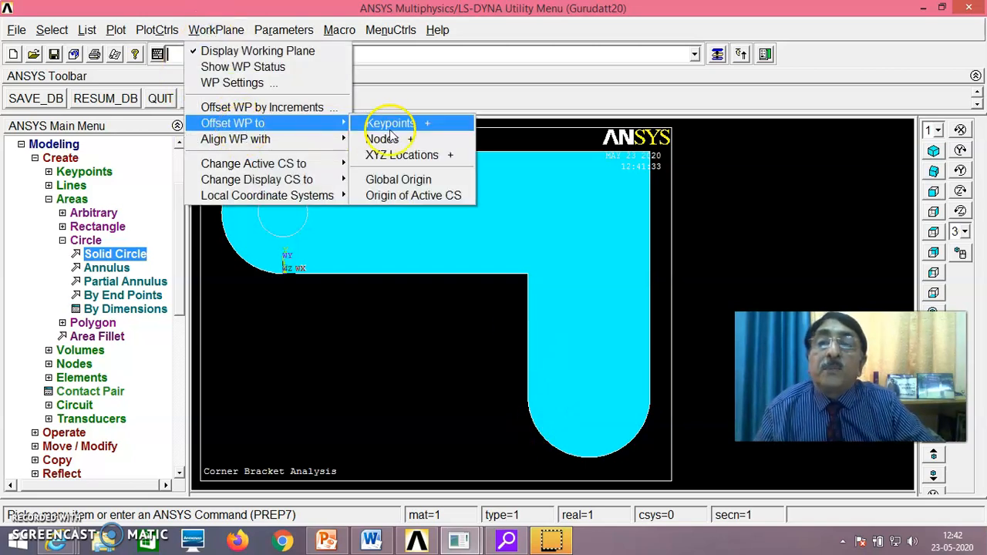
pyautogui.click(431, 127)
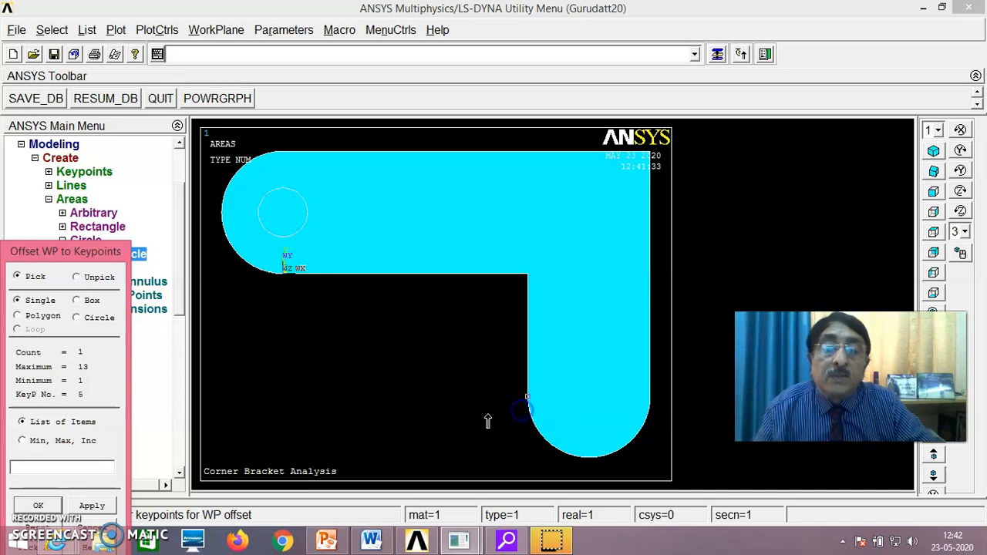
pyautogui.click(38, 506)
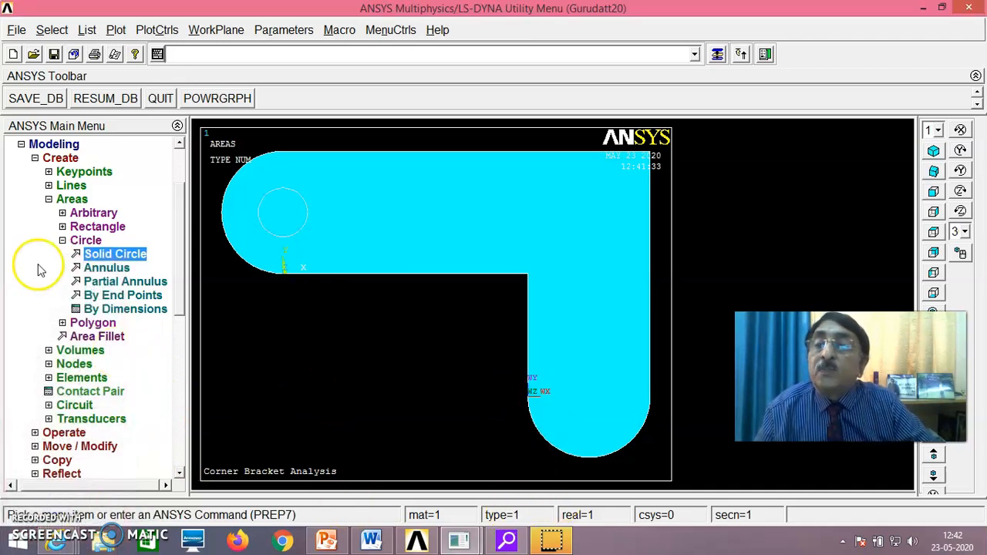
# Create a solid circular area with WP X 1, WP Y blank and radius 0.4 in the vertical arm's rounded end
pyautogui.click(101, 257)
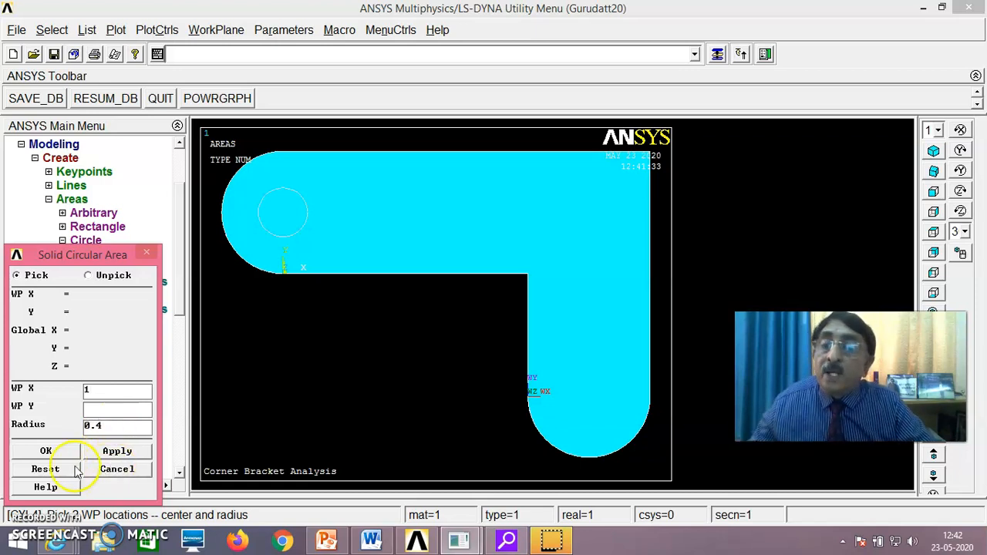
pyautogui.click(47, 452)
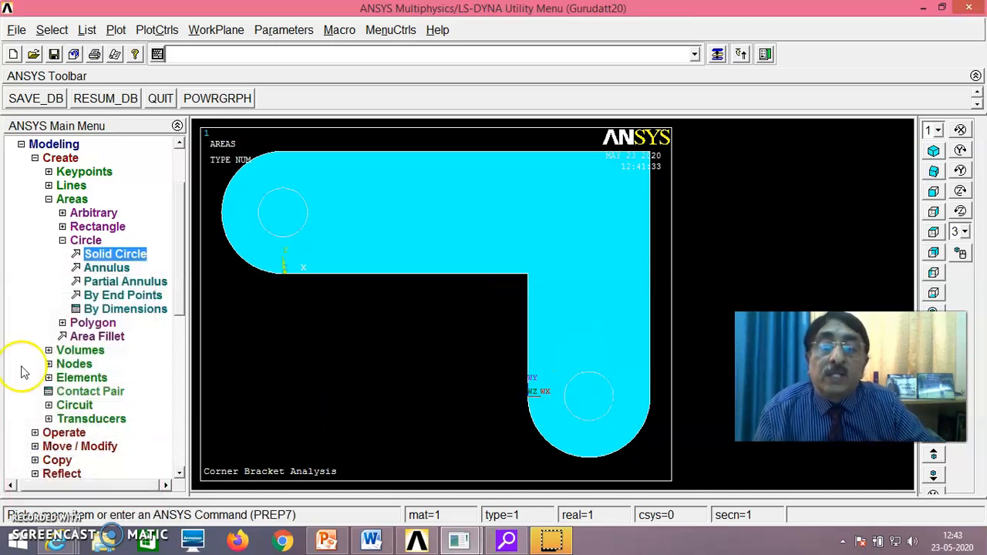
pyautogui.click(62, 241)
# Subtract the two small circular areas from the bracket area to cut the holes
pyautogui.click(68, 365)
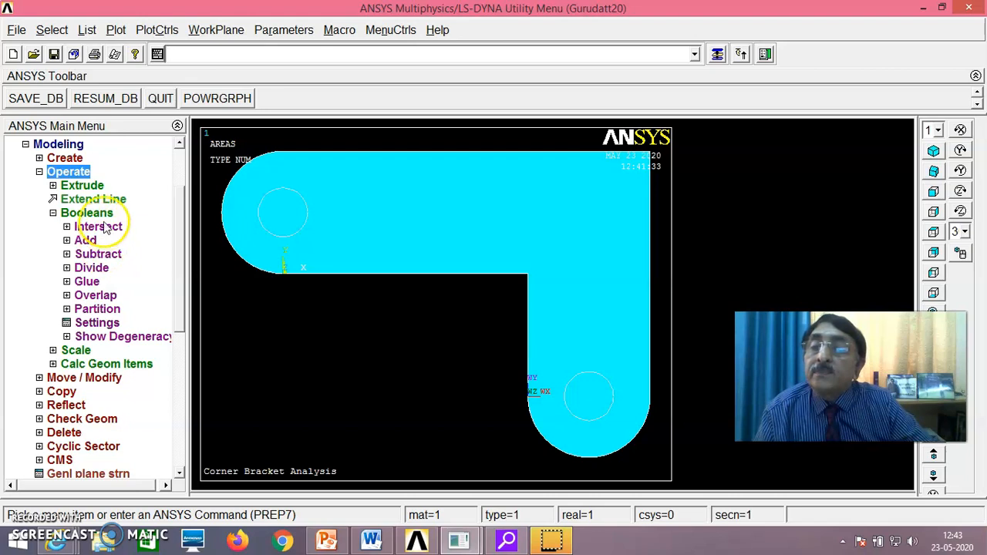
pyautogui.click(100, 254)
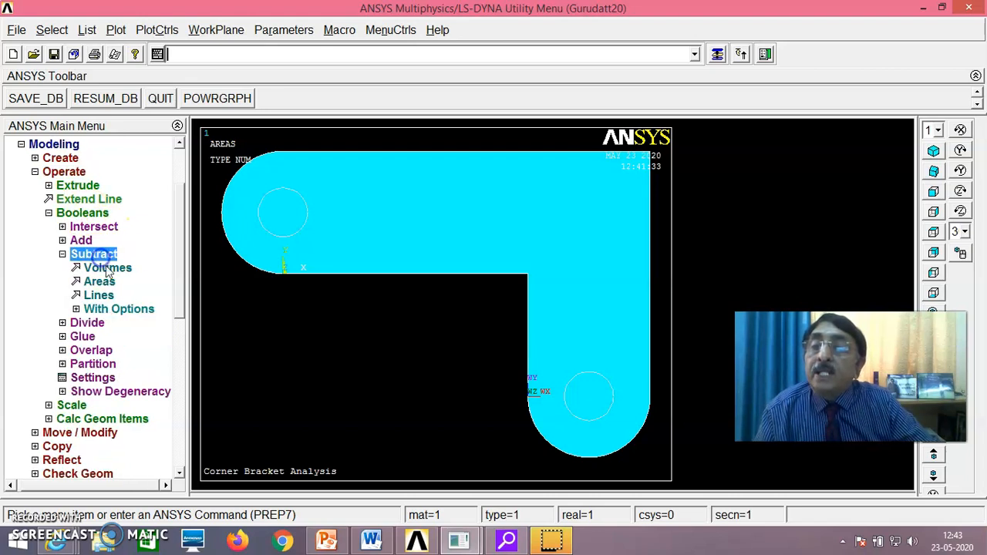
pyautogui.click(100, 283)
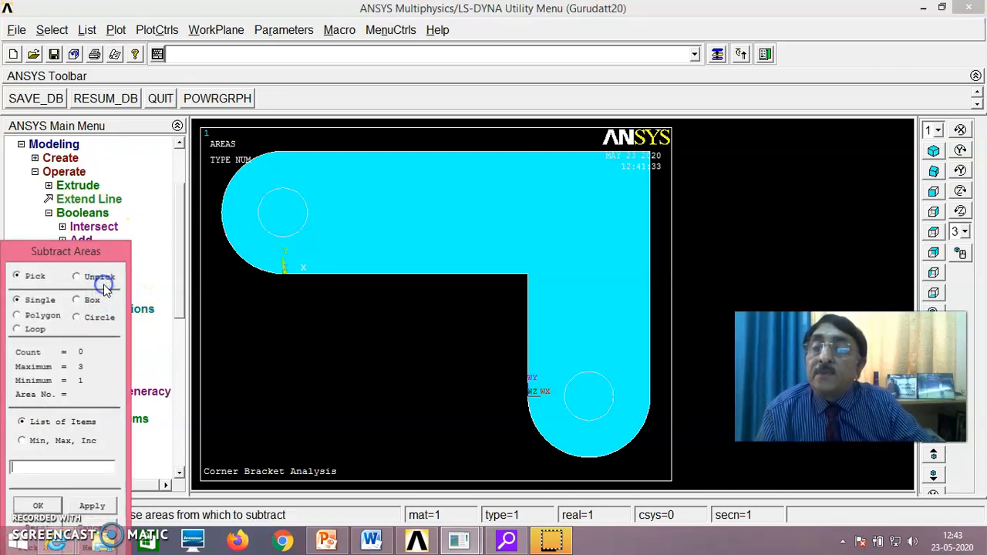
pyautogui.moveTo(120, 257); pyautogui.dragTo(166, 105)
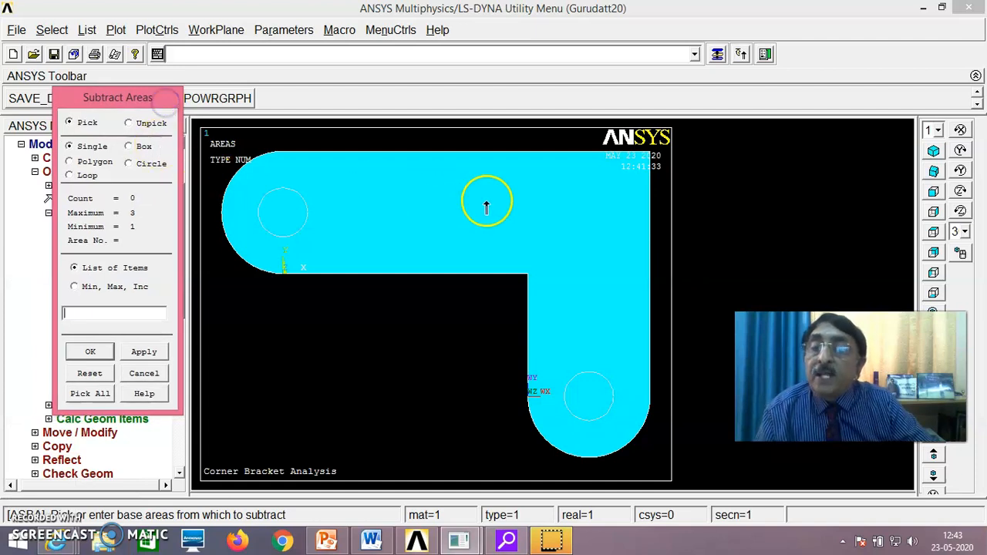
pyautogui.click(554, 221)
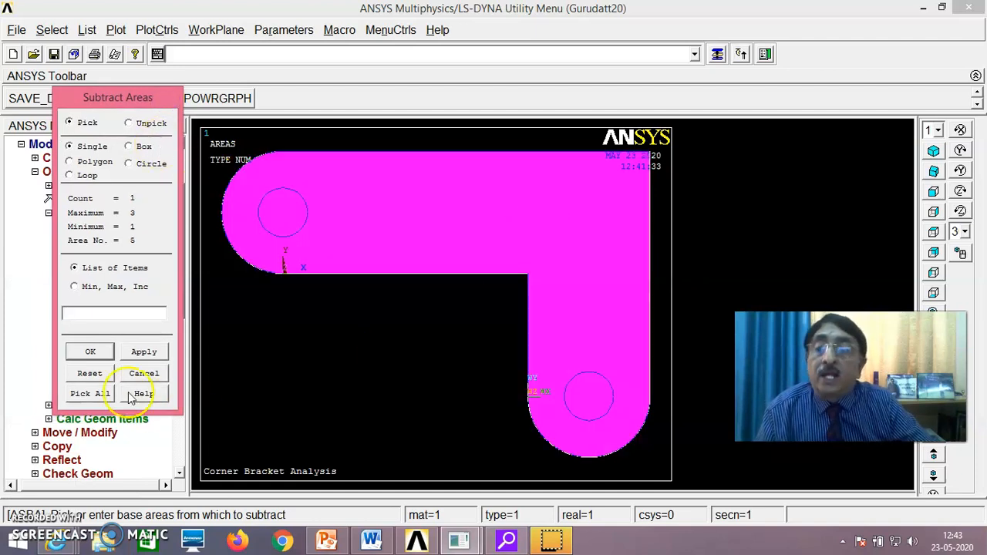
pyautogui.click(92, 352)
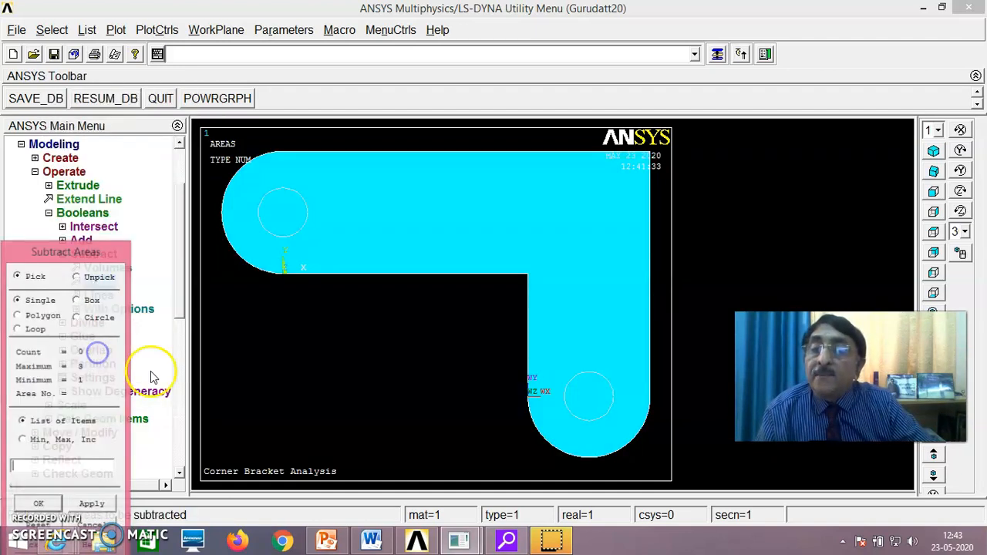
pyautogui.click(270, 221)
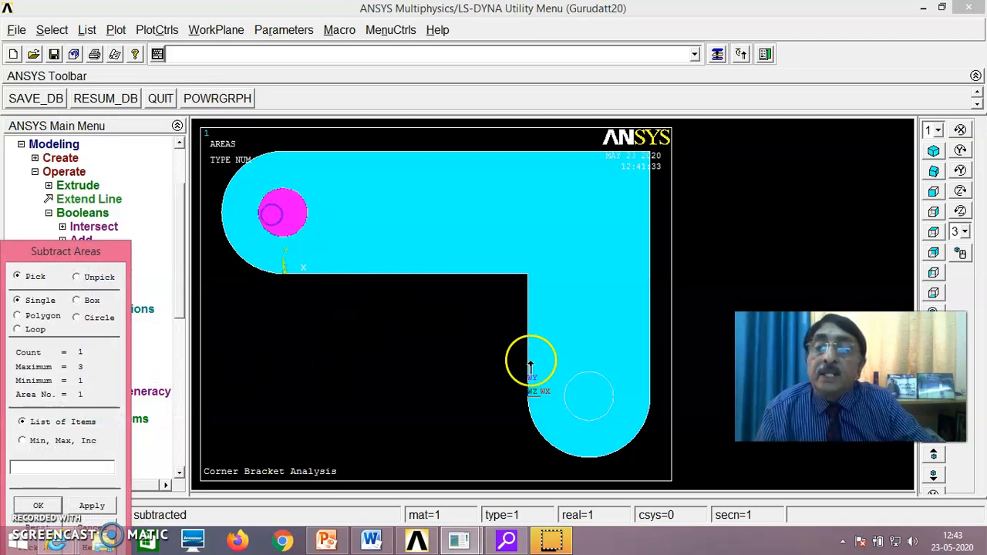
pyautogui.click(584, 393)
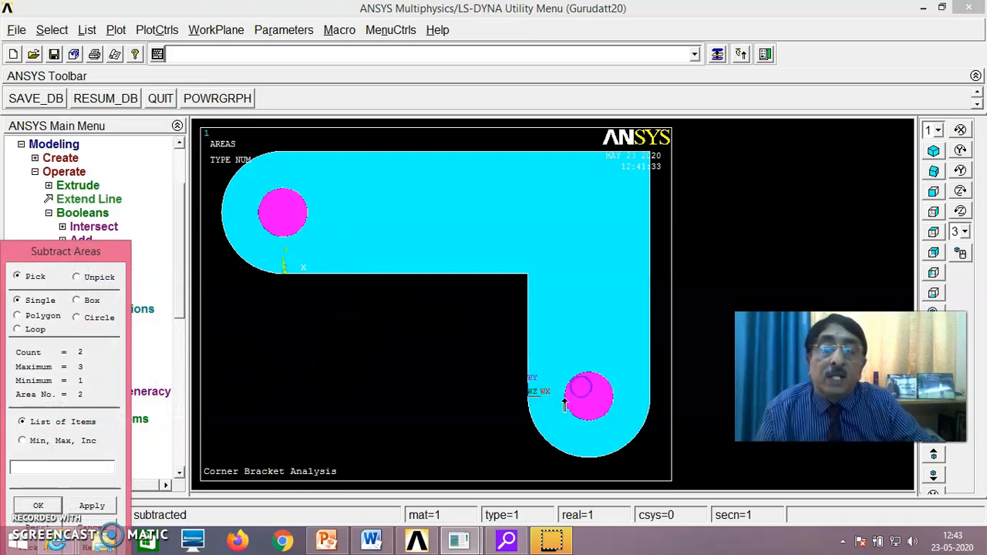
pyautogui.click(40, 507)
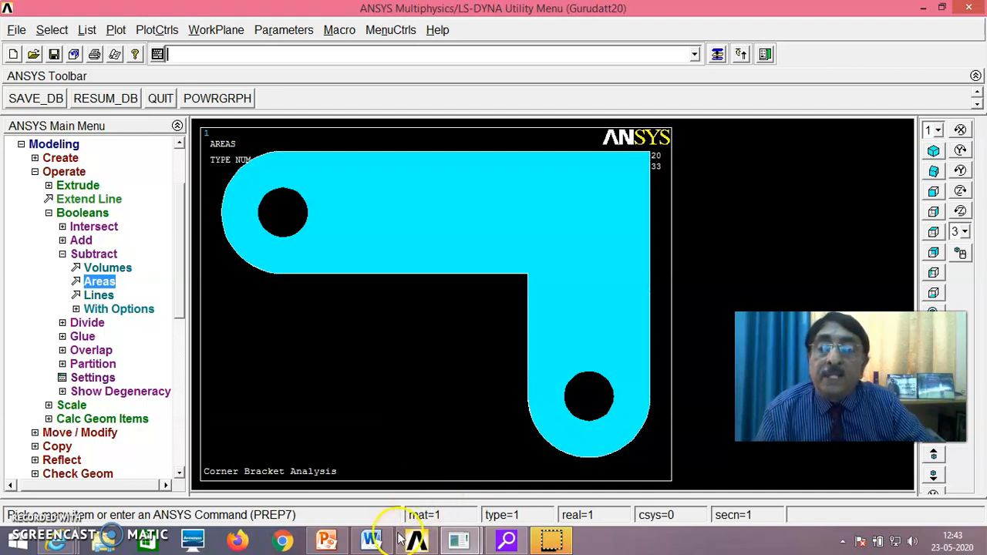
# Check the inner corner radius in the PowerPoint drawing and create a 0.4 radius line fillet between the bracket's two inner edges in ANSYS
pyautogui.click(324, 542)
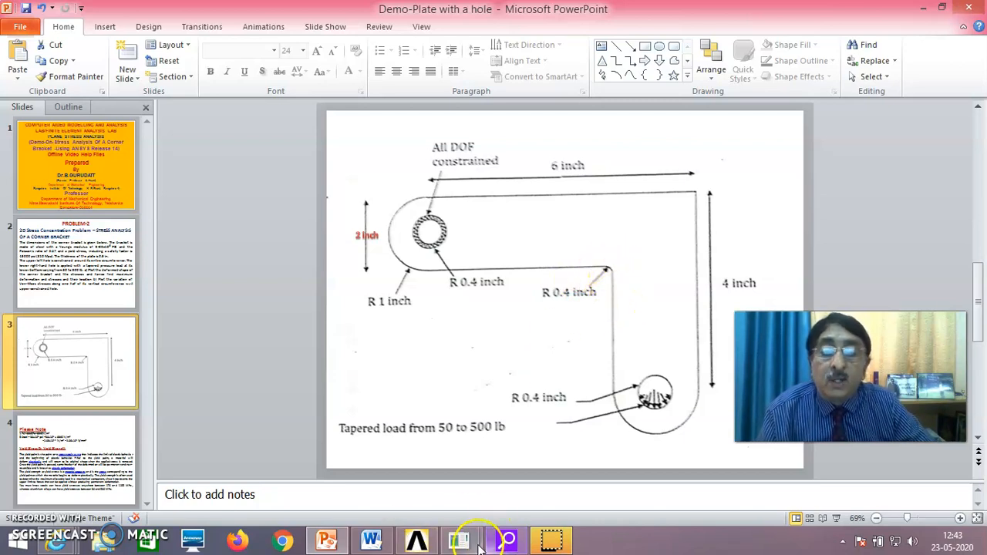
pyautogui.click(519, 482)
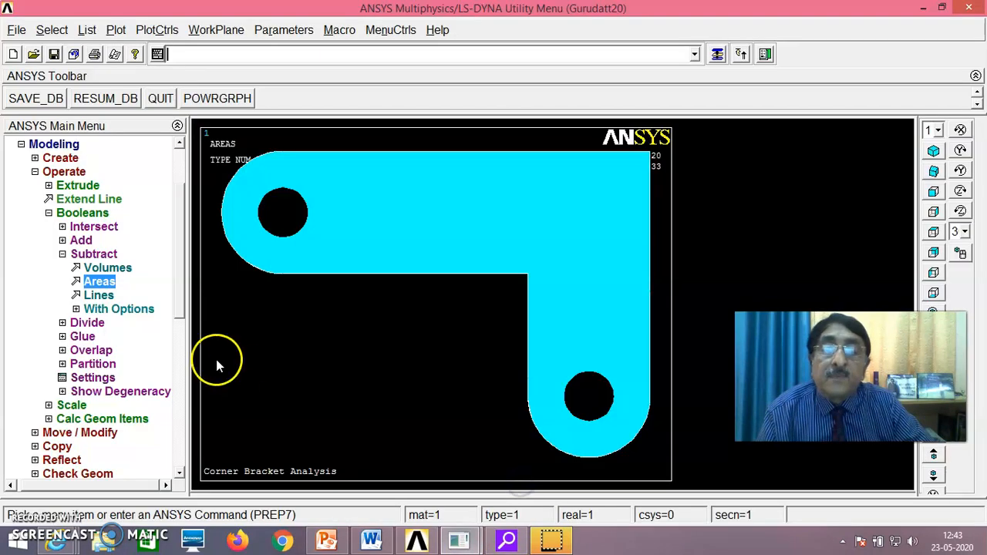
pyautogui.click(60, 158)
pyautogui.click(75, 185)
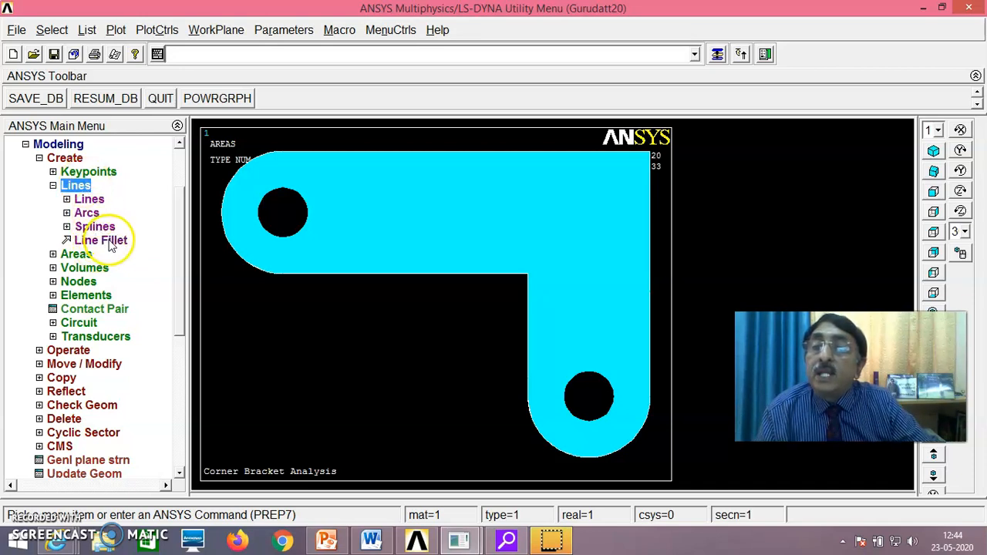
pyautogui.click(111, 245)
pyautogui.moveTo(116, 247); pyautogui.dragTo(154, 143)
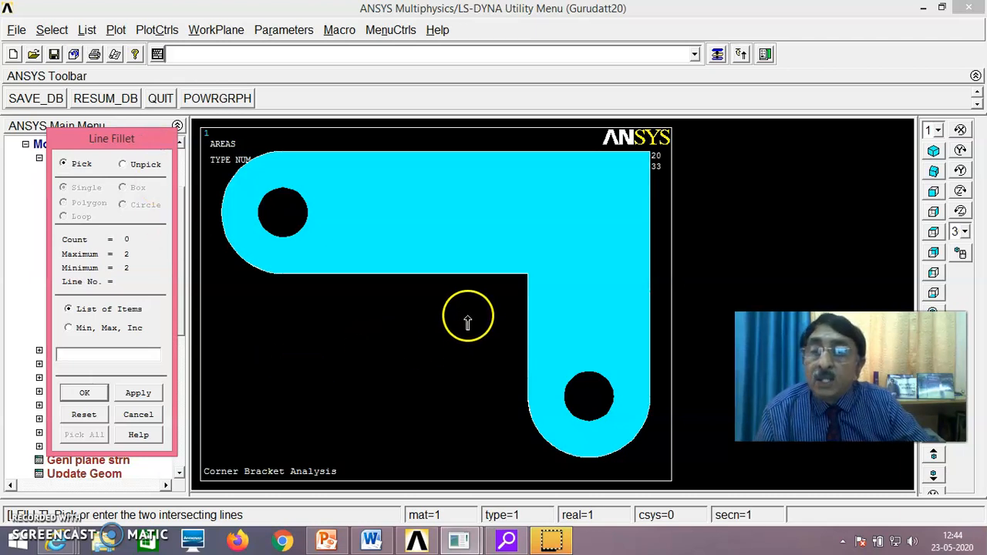
pyautogui.click(498, 286)
pyautogui.click(525, 309)
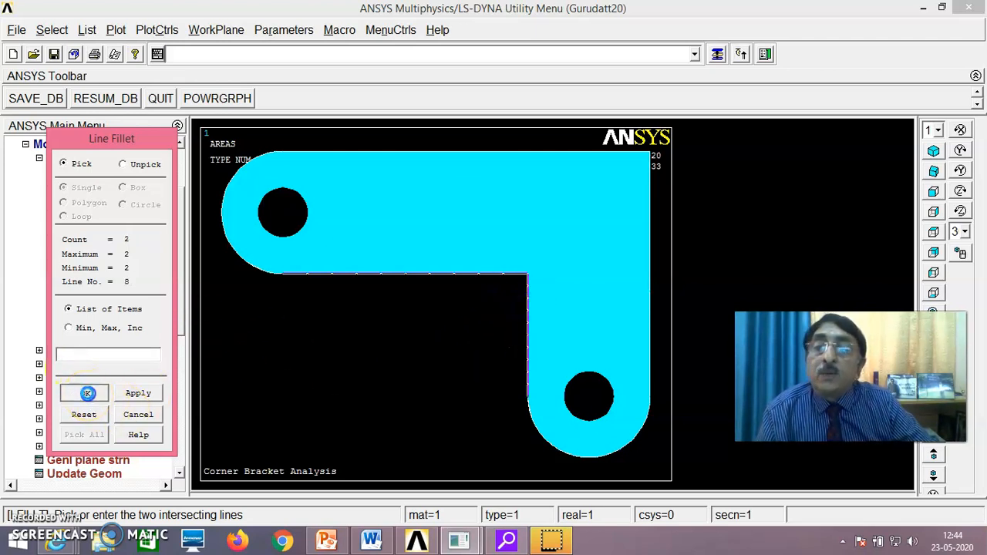
pyautogui.click(87, 393)
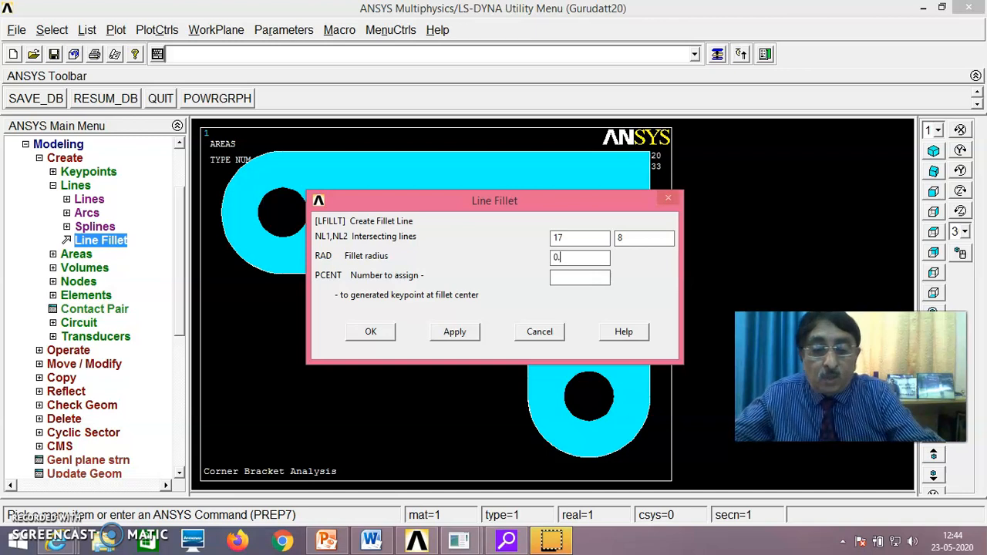
pyautogui.click(363, 338)
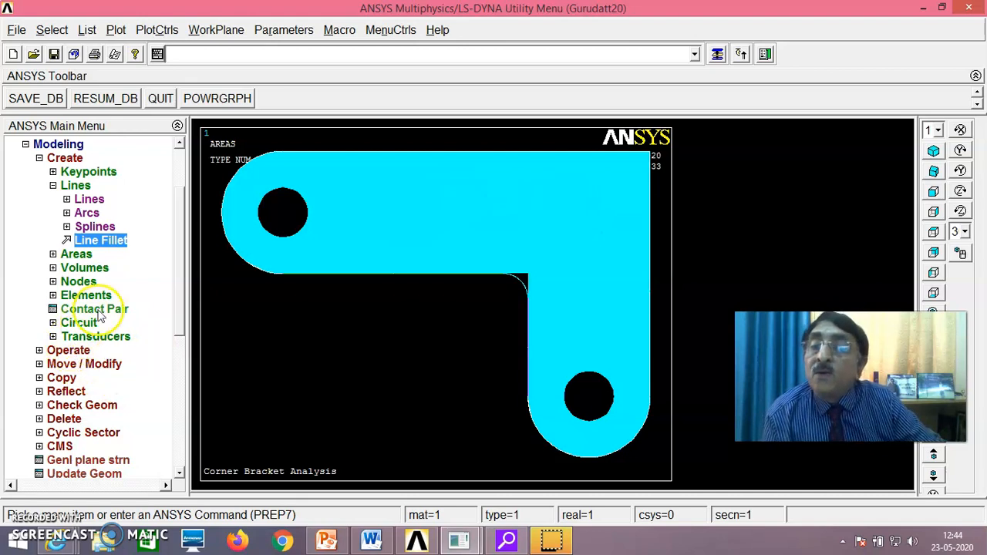
# Create an arbitrary area by lines from the fillet arc and the two short lines meeting at the inner corner
pyautogui.click(75, 253)
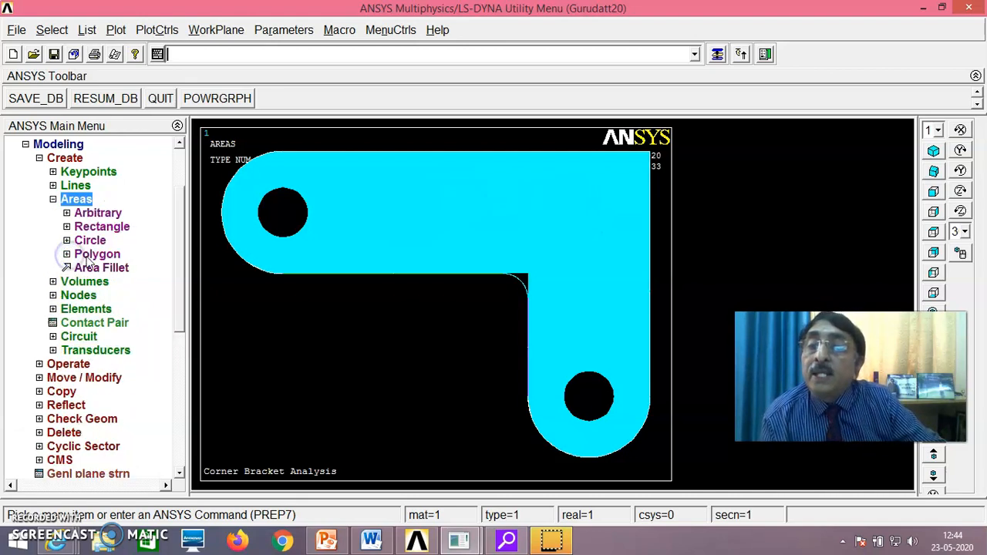
pyautogui.click(97, 214)
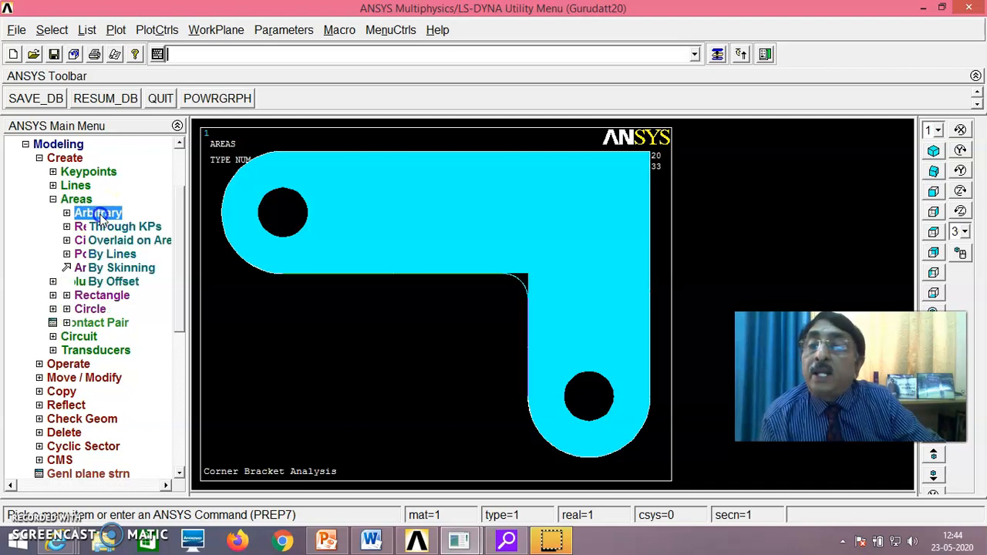
pyautogui.click(116, 256)
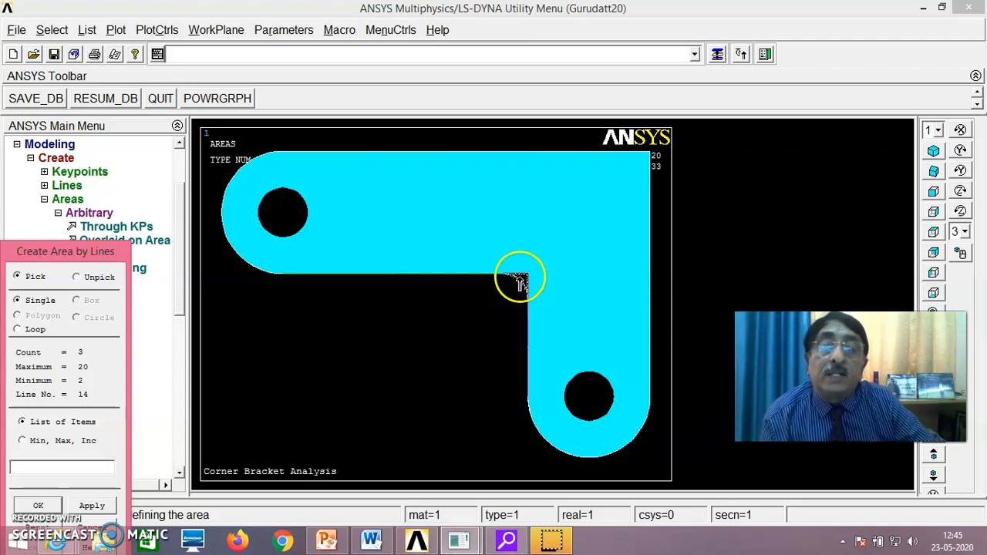
pyautogui.click(50, 505)
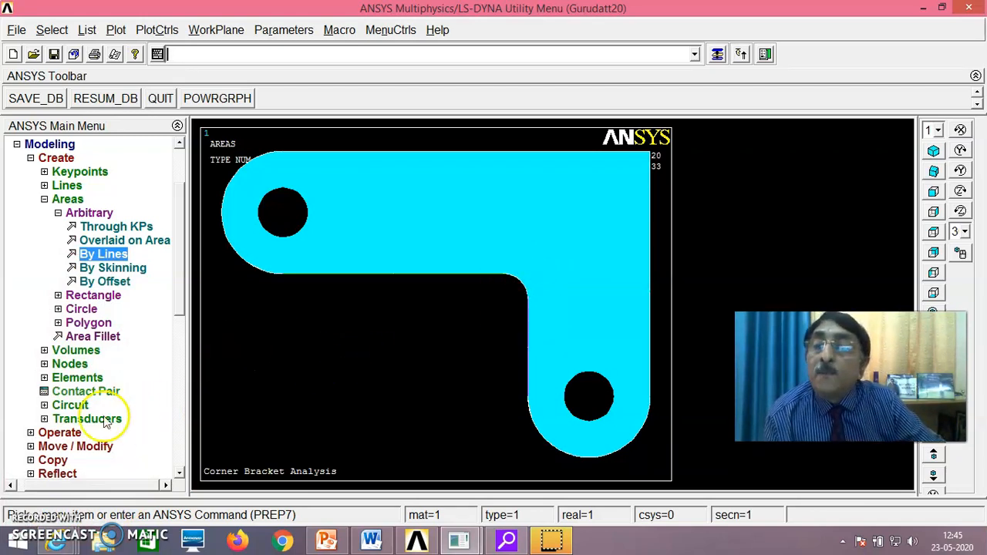
# Add the main bracket area and the small corner fillet area together with a Boolean operation
pyautogui.click(60, 433)
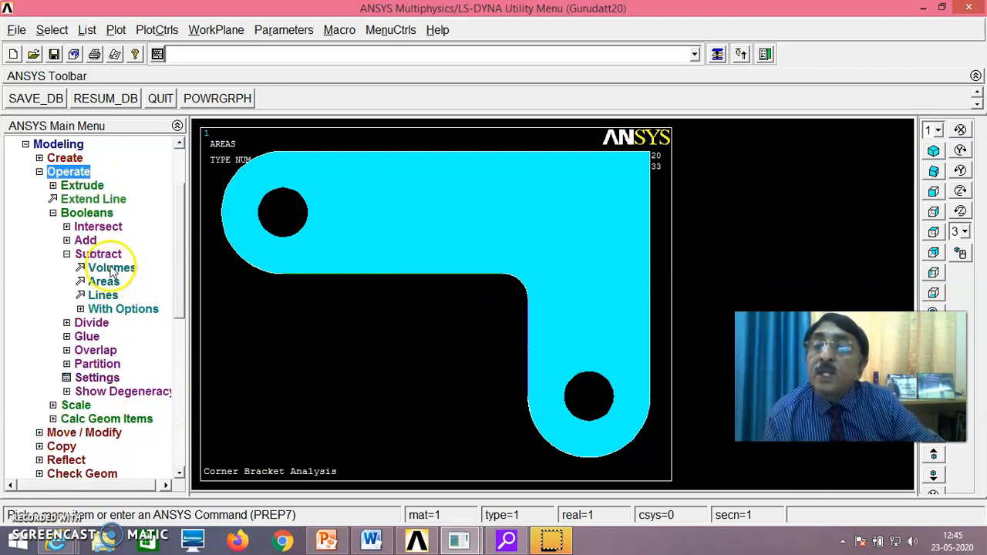
pyautogui.click(85, 239)
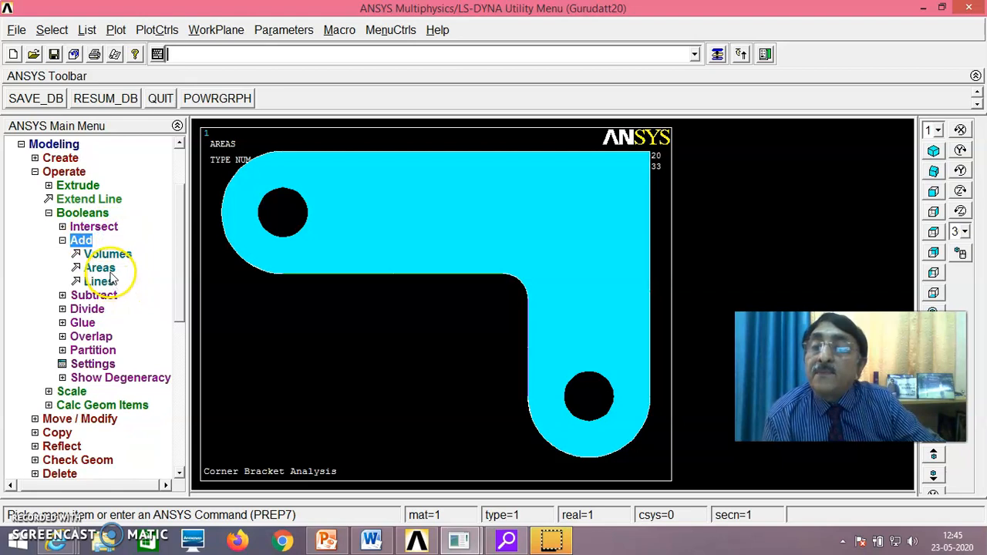
pyautogui.click(101, 268)
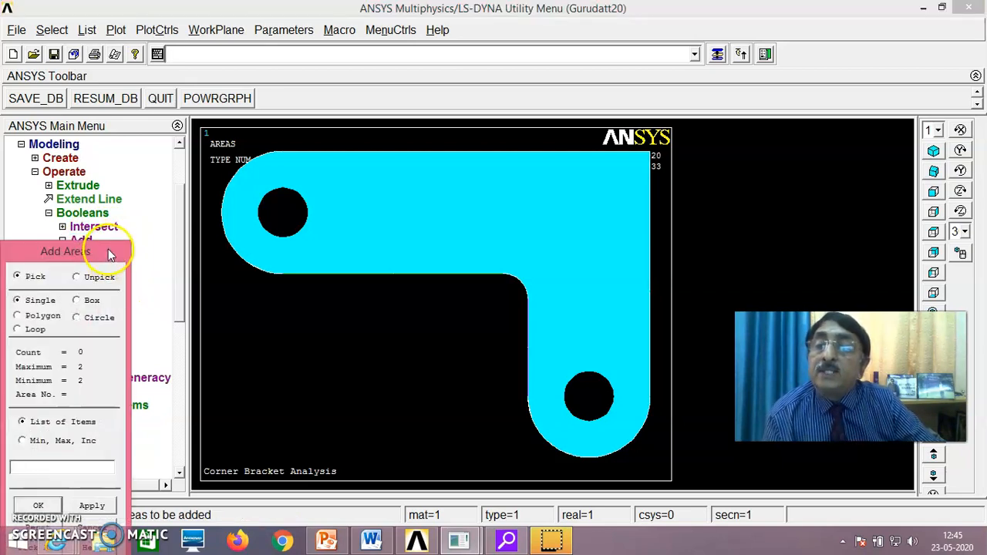
pyautogui.moveTo(108, 249); pyautogui.dragTo(146, 150)
pyautogui.click(509, 196)
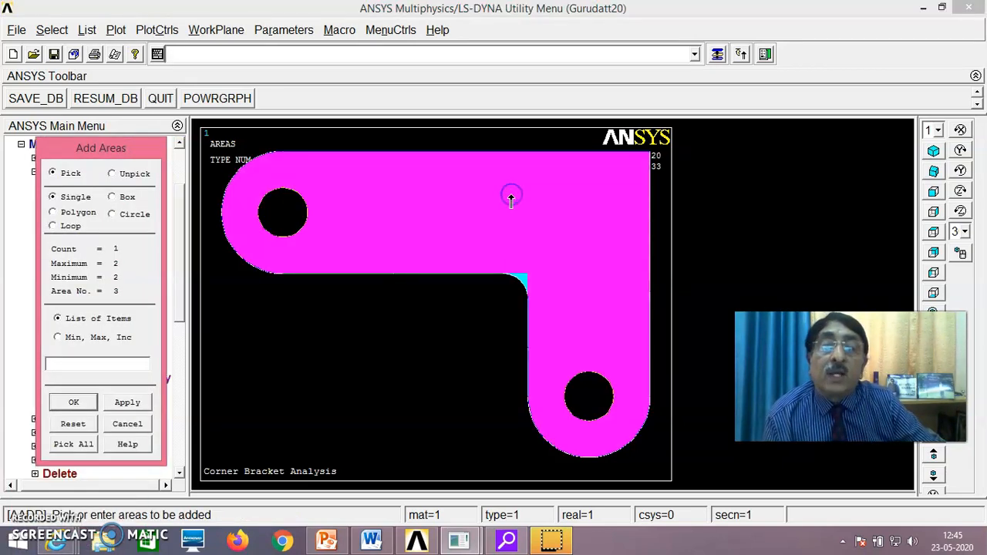
pyautogui.click(522, 284)
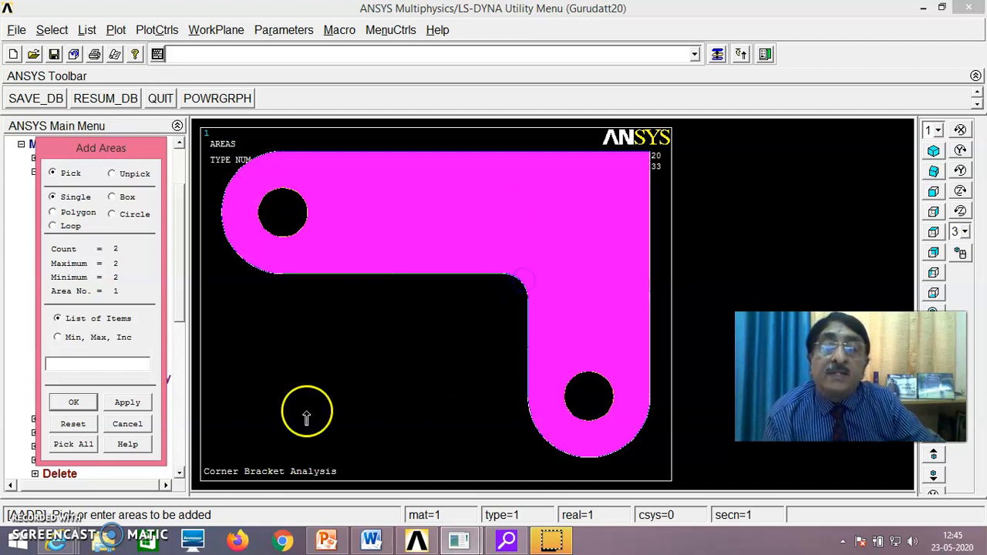
pyautogui.click(81, 402)
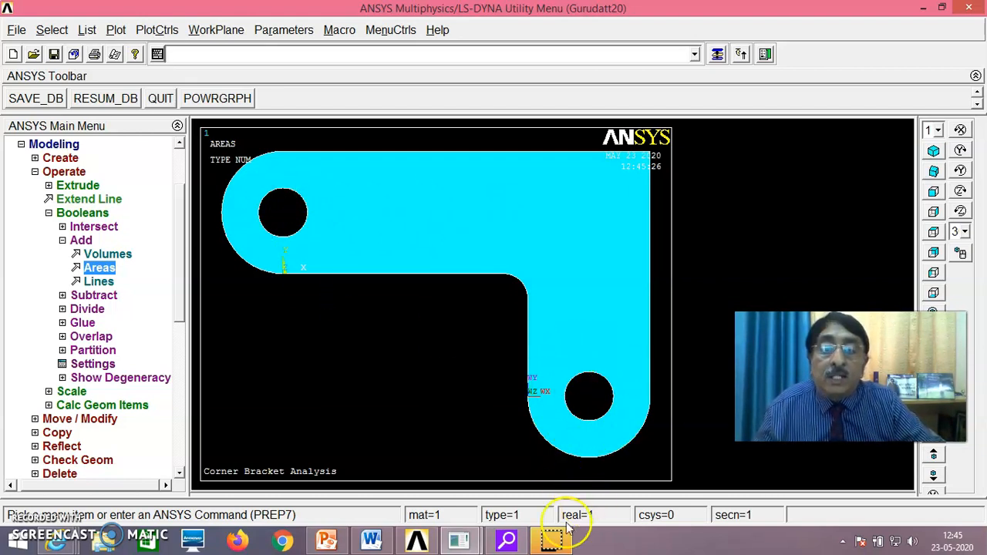
pyautogui.moveTo(546, 545)
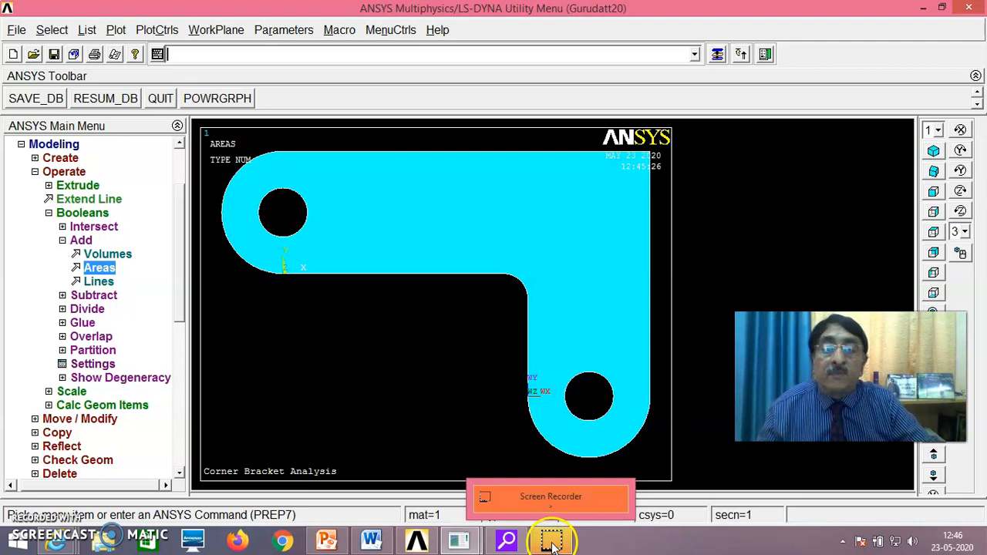
pyautogui.click(552, 543)
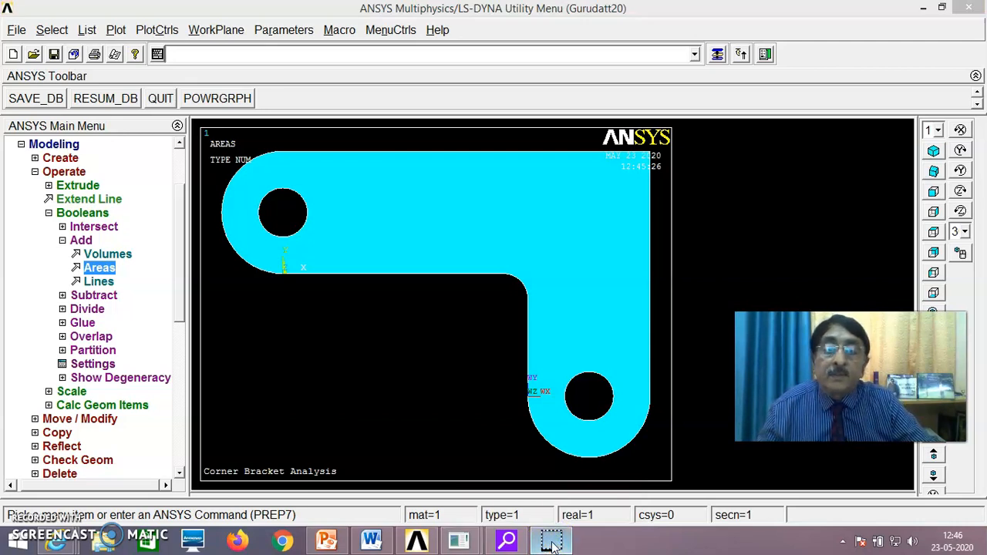